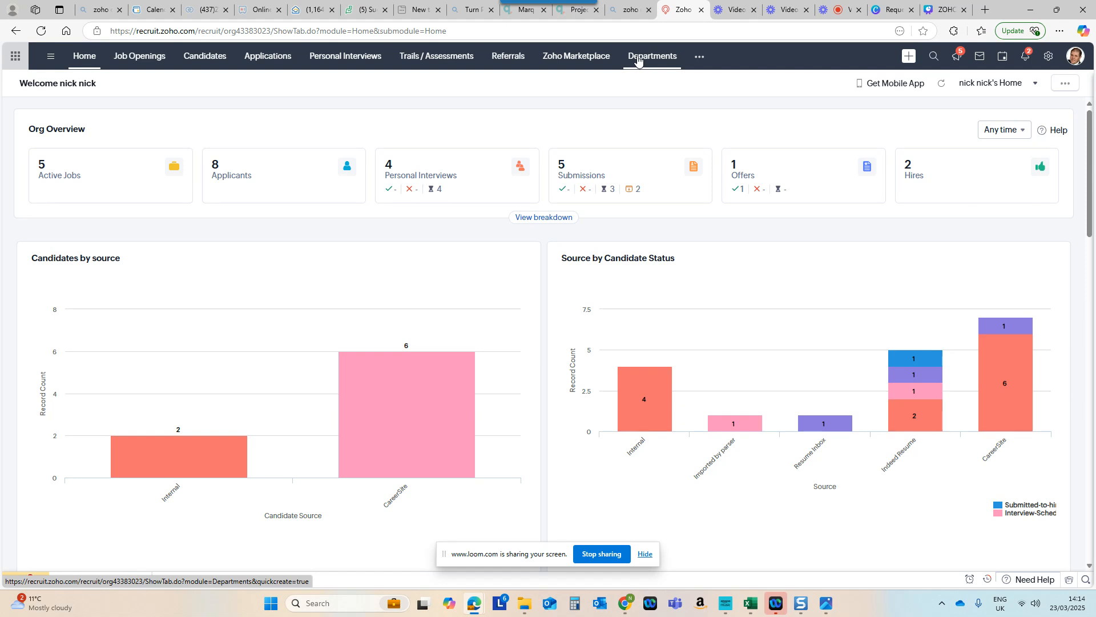
Step: View the list of departments and the form for creating a new department, leaving the form without saving
click(638, 60)
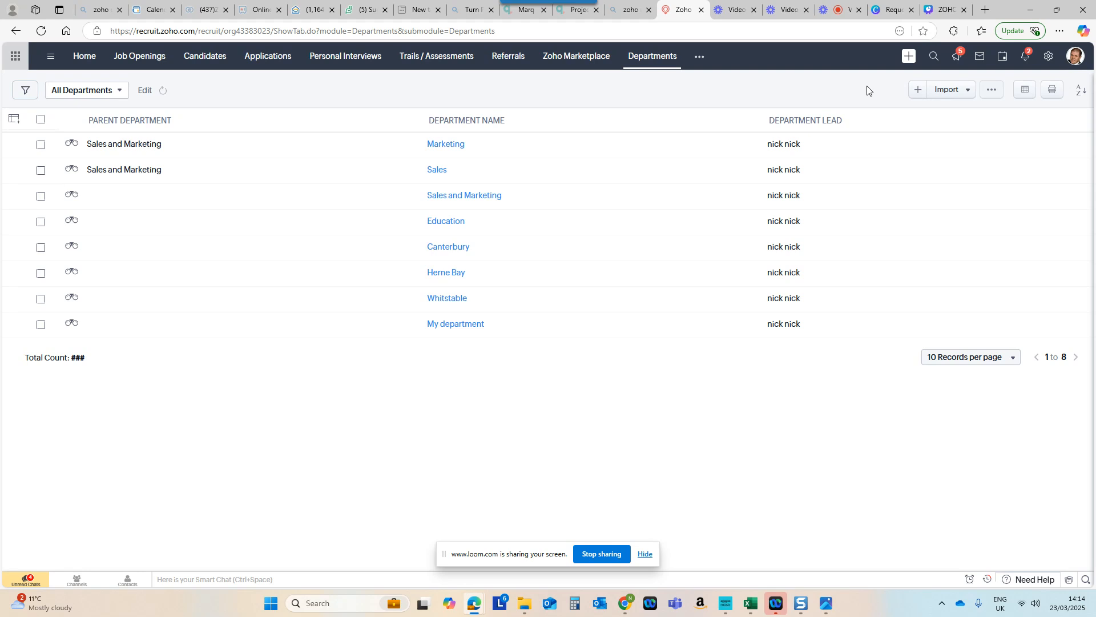
click(918, 92)
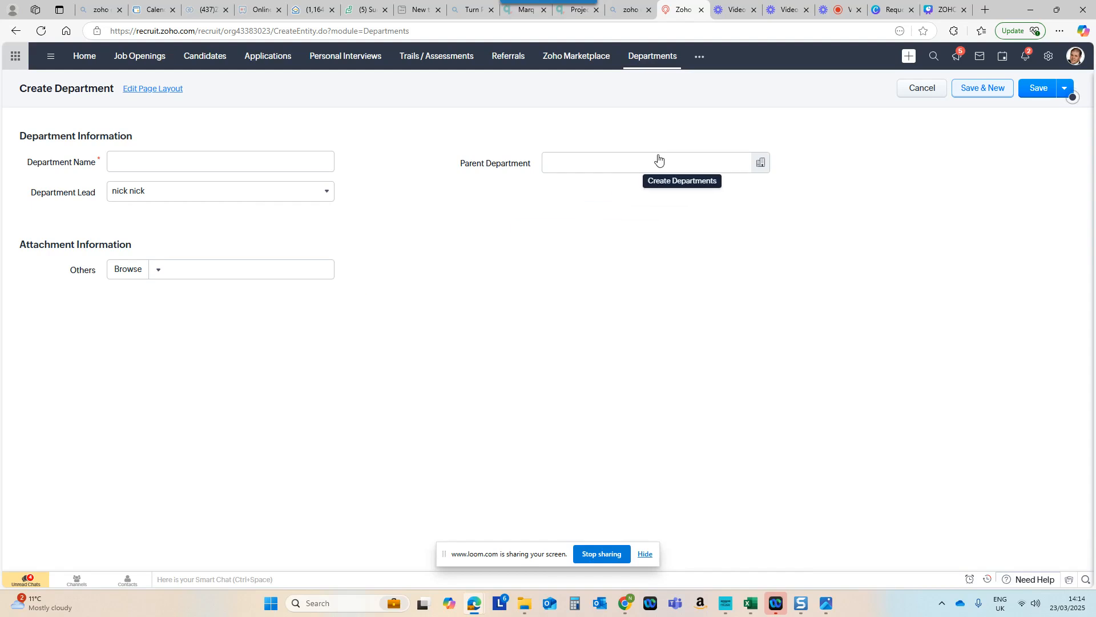
click(915, 90)
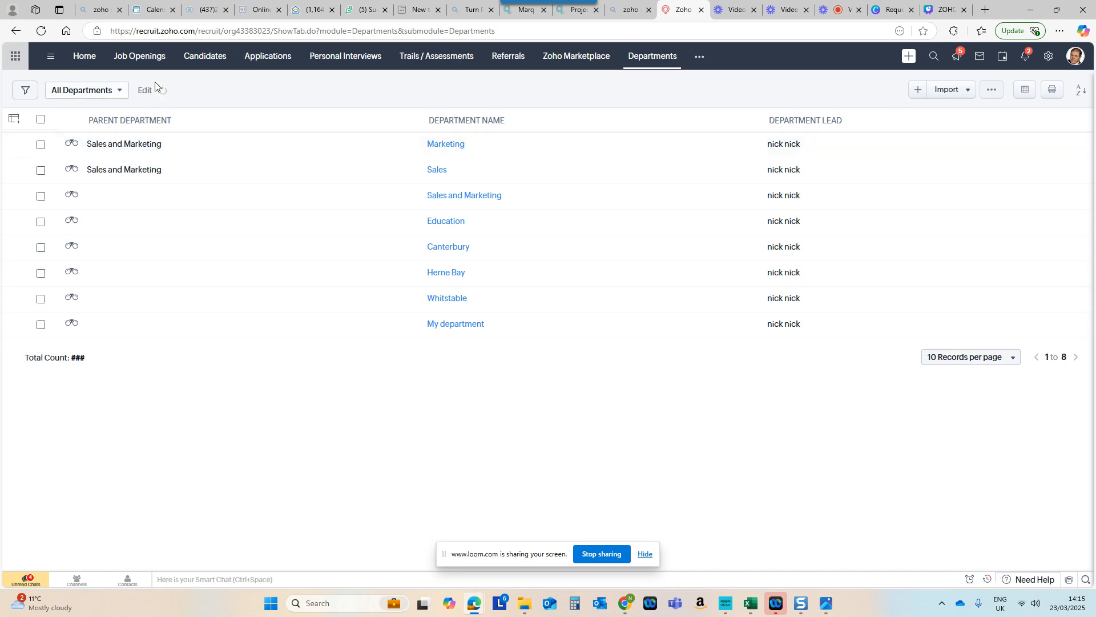
Step: Delete the Marketing Executive job opening with ID 33 from the job openings list
click(131, 60)
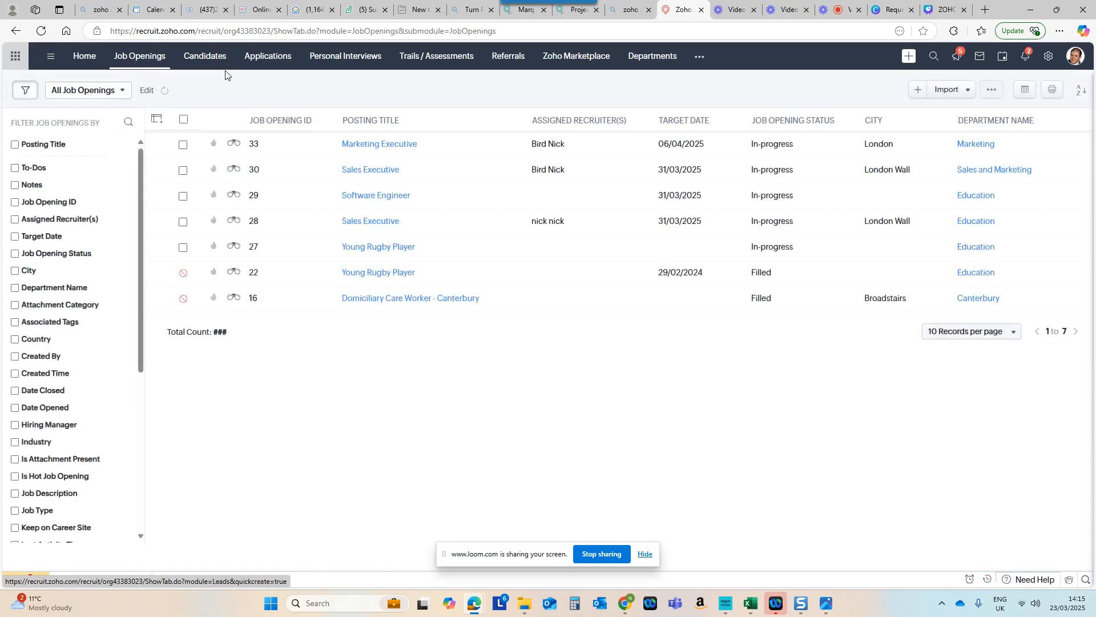
click(182, 145)
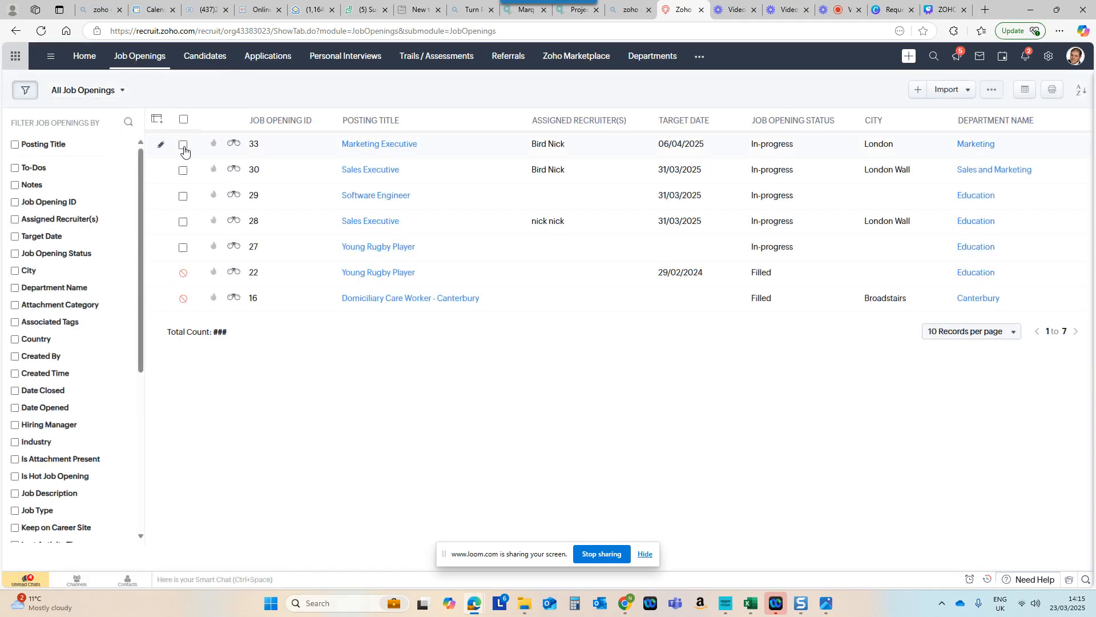
click(194, 89)
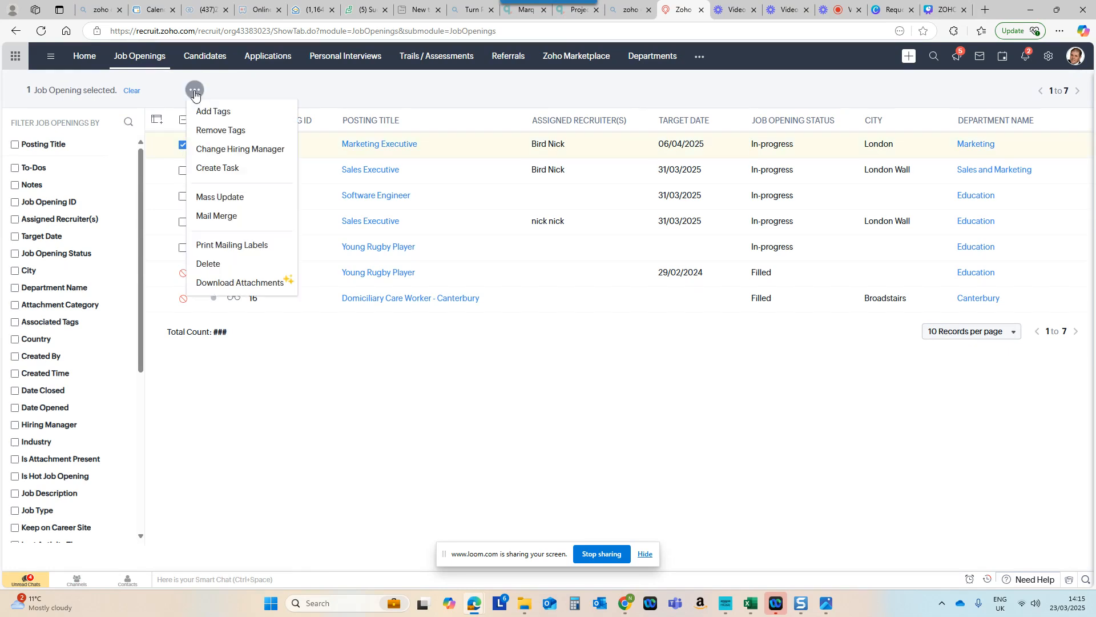
click(223, 265)
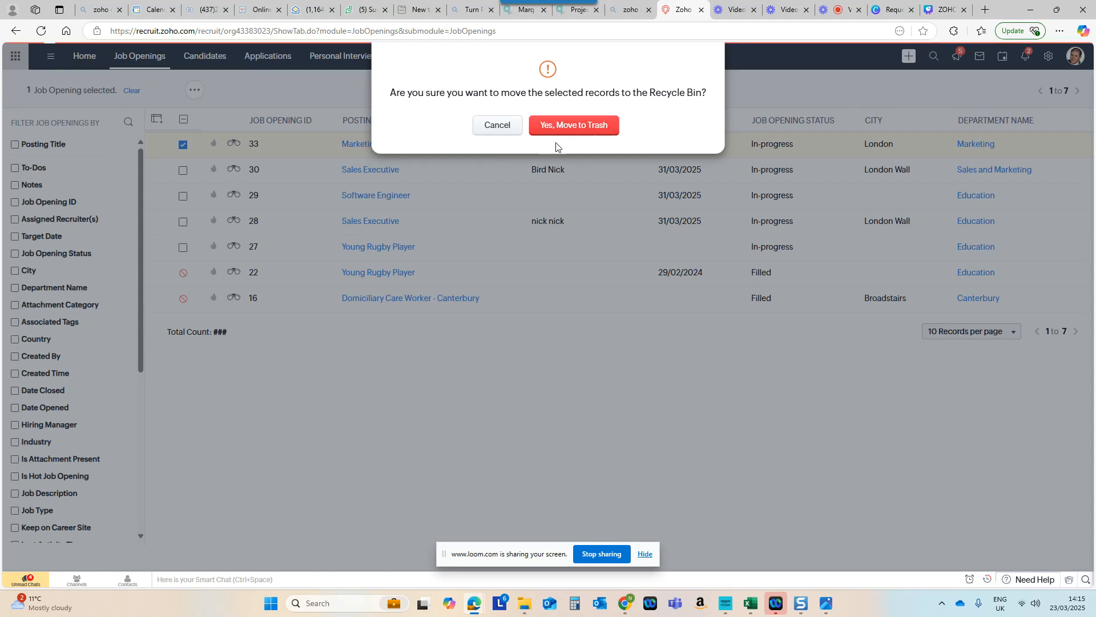
click(571, 128)
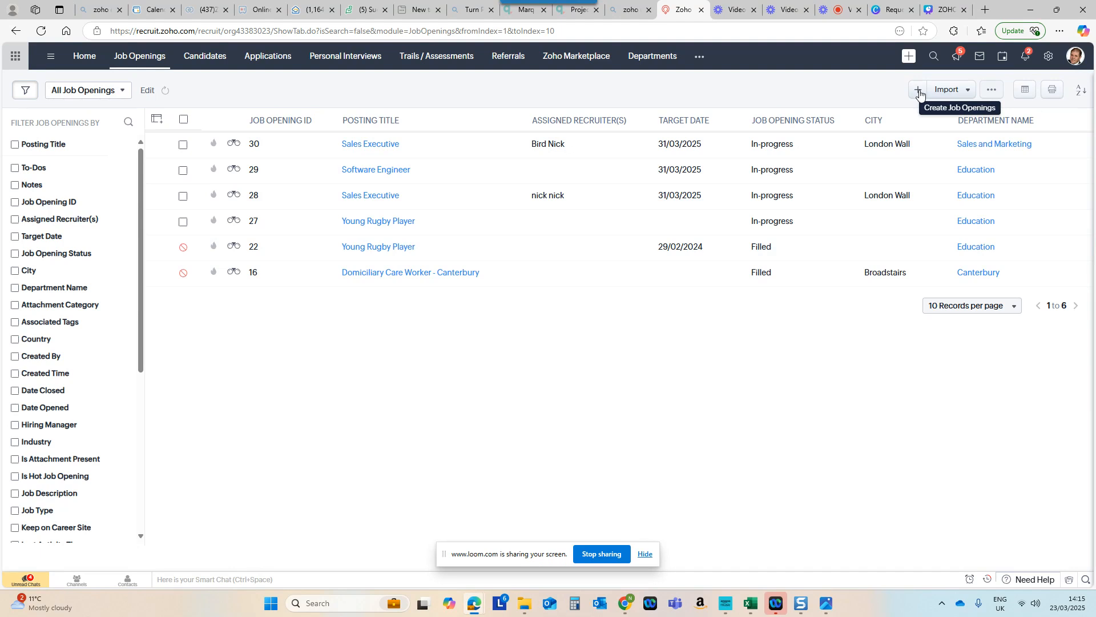
Step: Check the publishing options for a new job opening, and view the Marketing Executive job template in the setup area
click(919, 92)
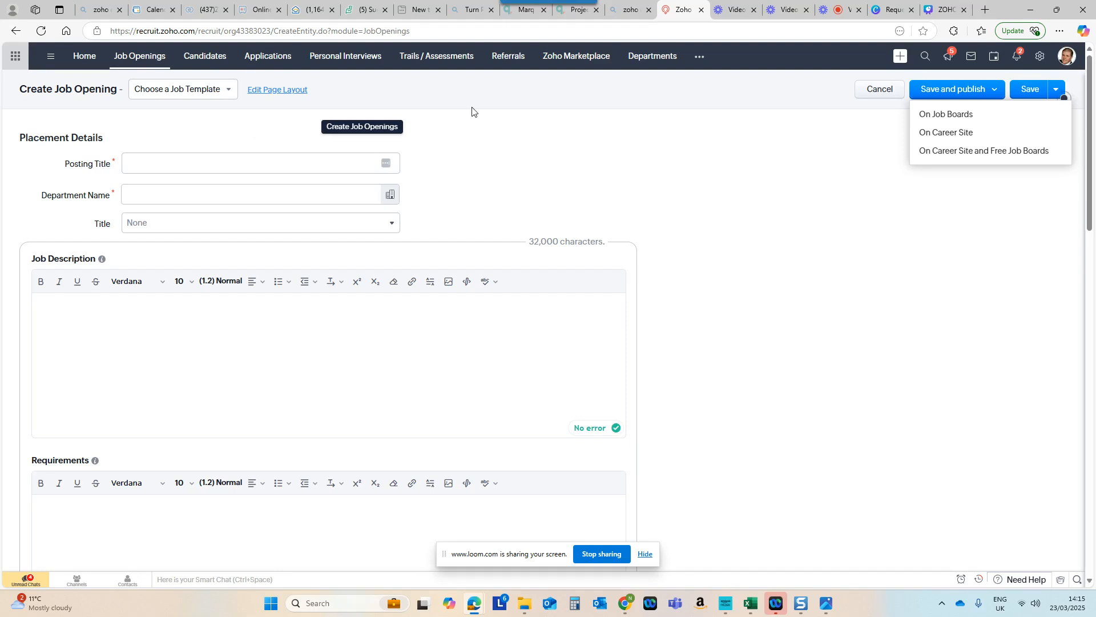
click(1042, 60)
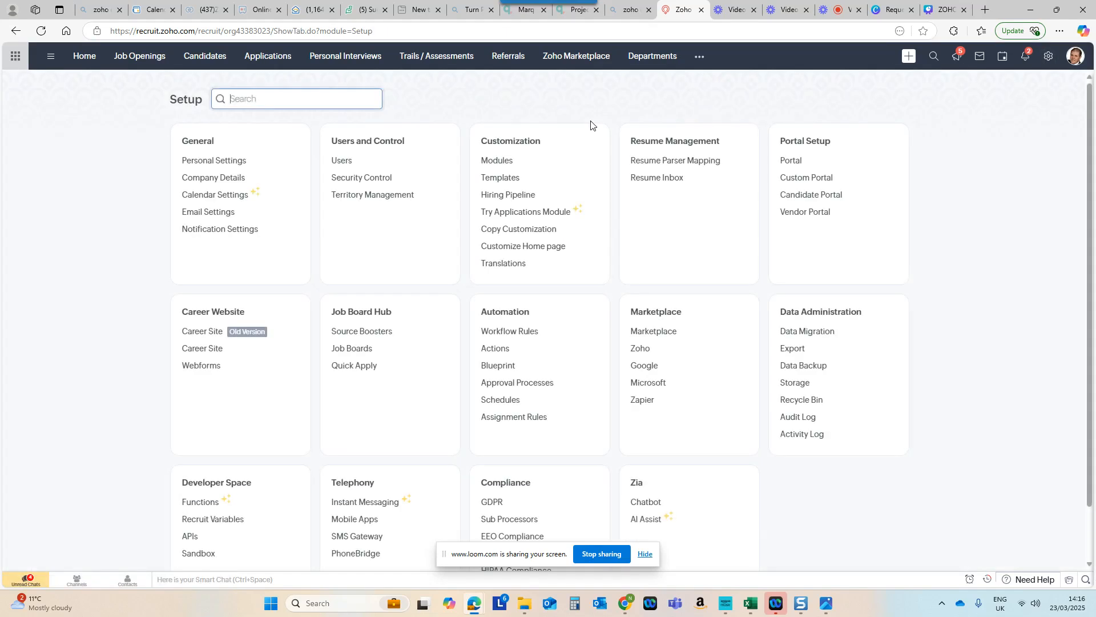
click(500, 178)
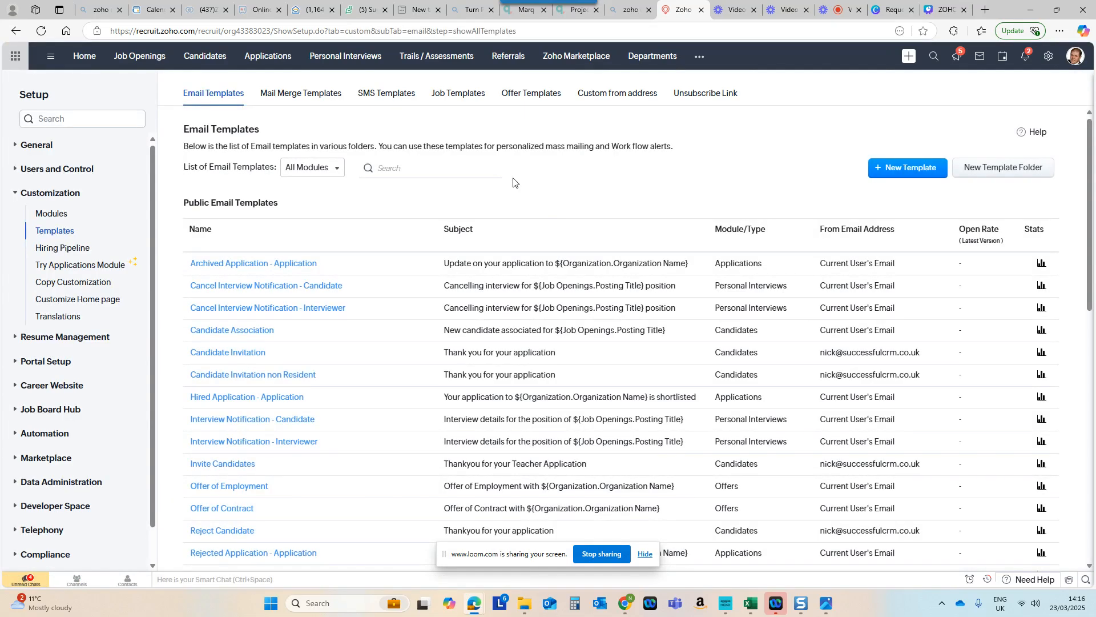
click(450, 96)
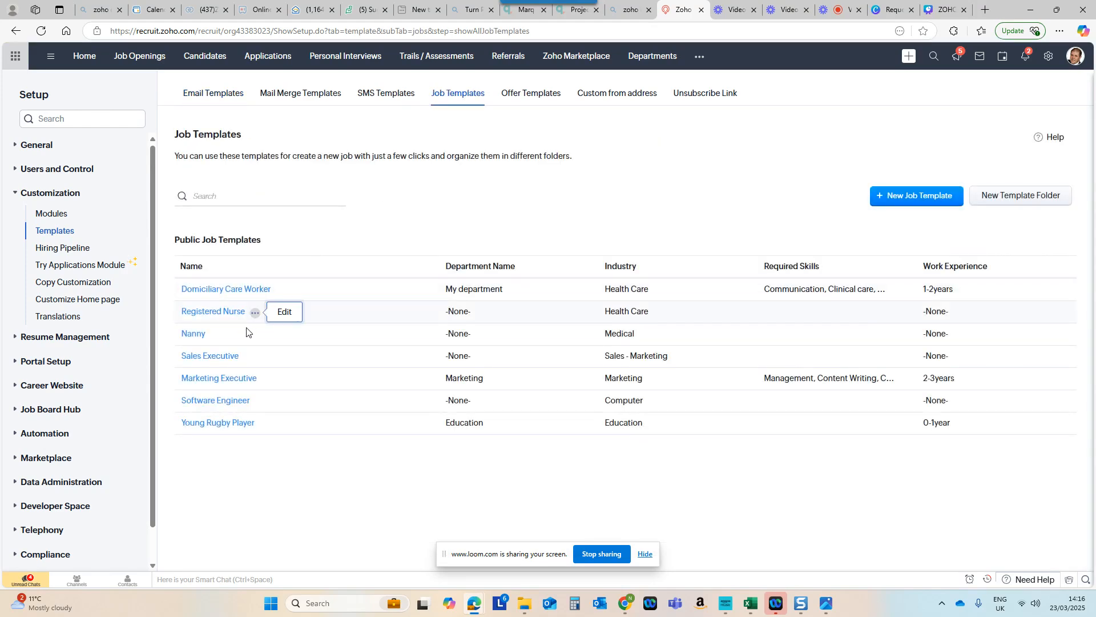
click(230, 379)
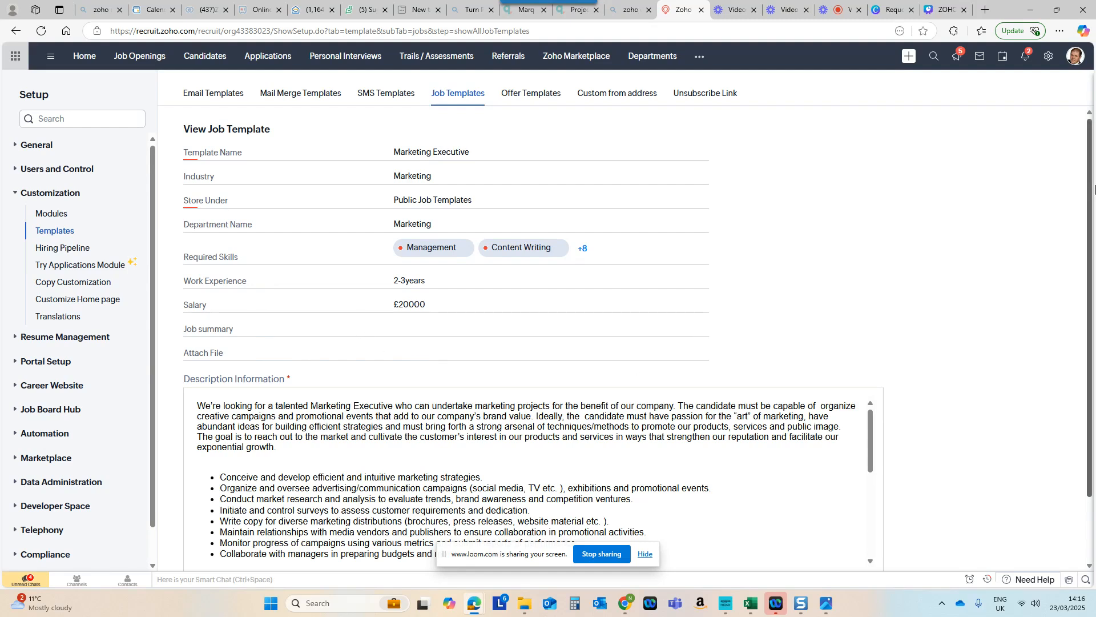
Step: Review the Marketing Executive template's skills, salary, description, requirements and benefits in edit mode, and save it without changes
scroll(1008, 191, down, 1)
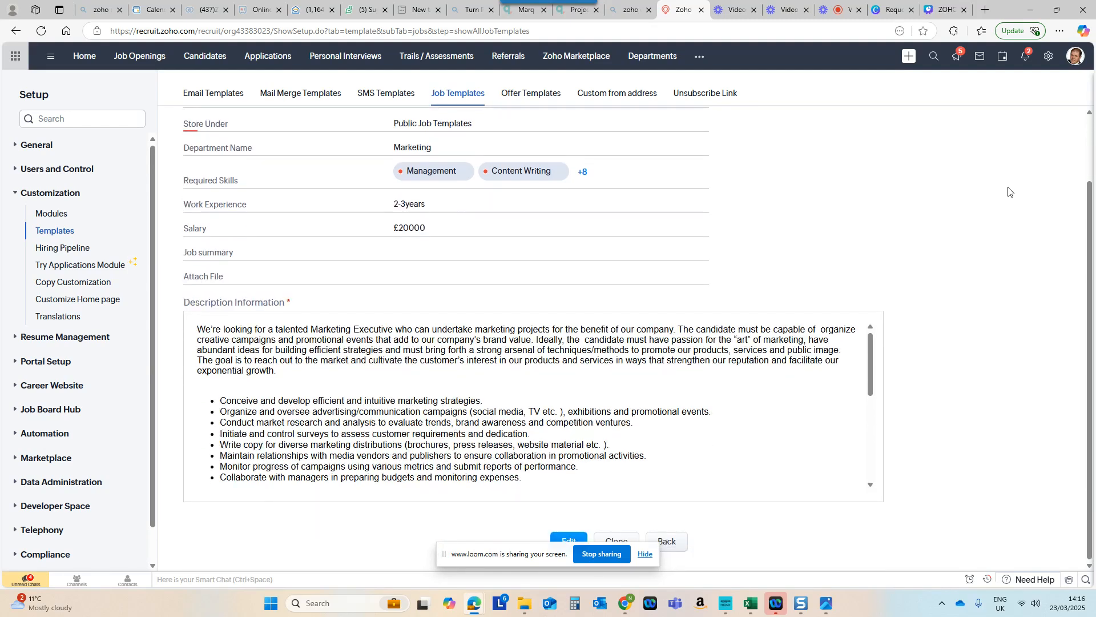
click(568, 541)
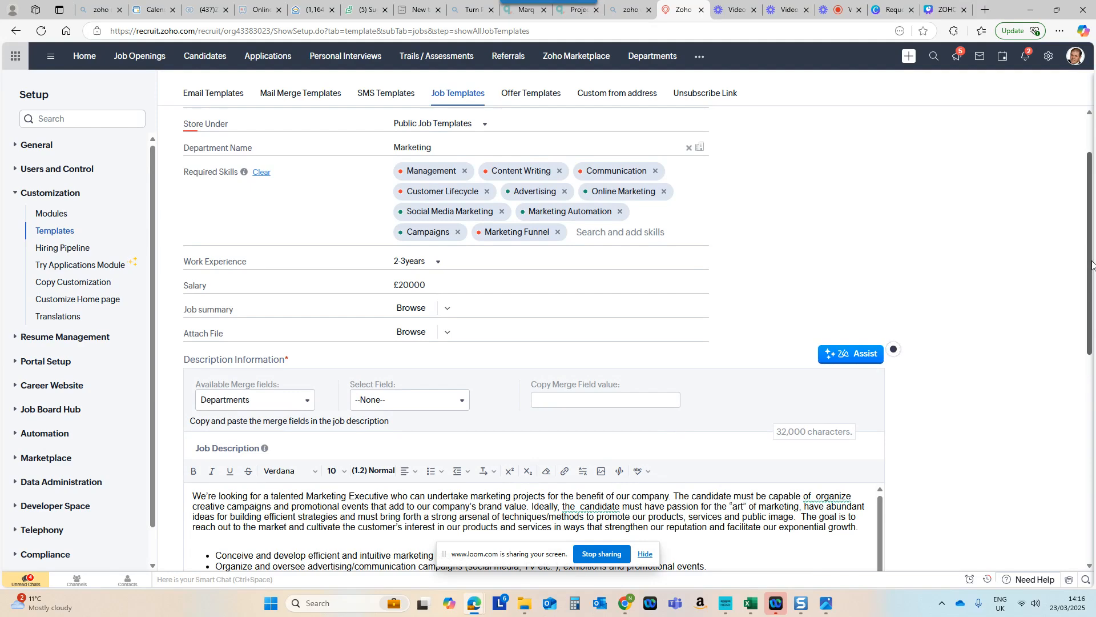
drag(1092, 264, 1093, 306)
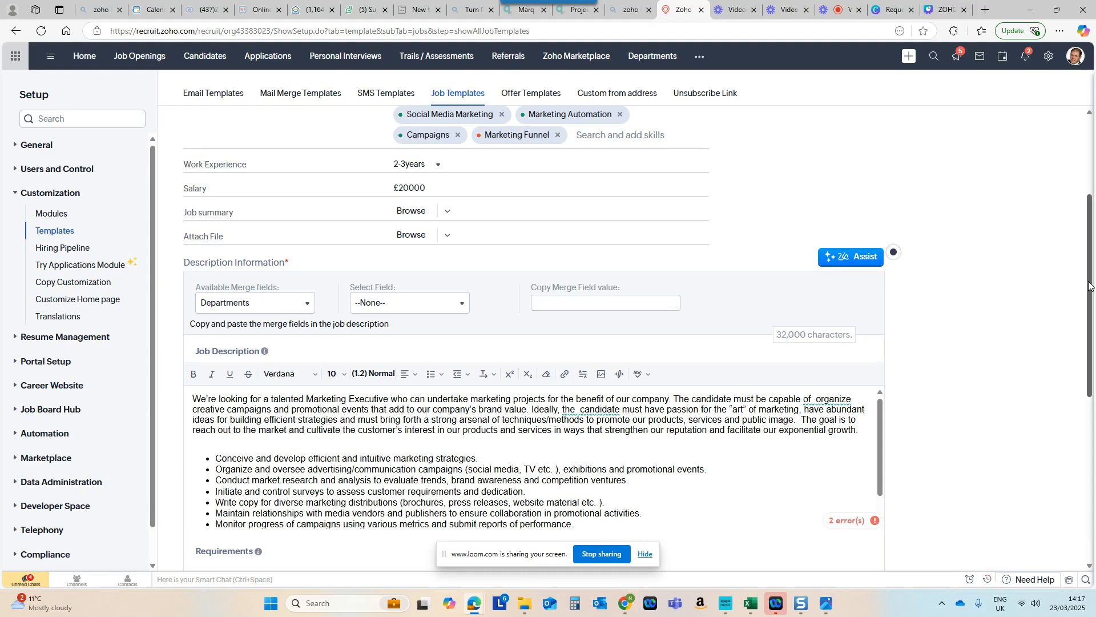
drag(1090, 285, 1094, 205)
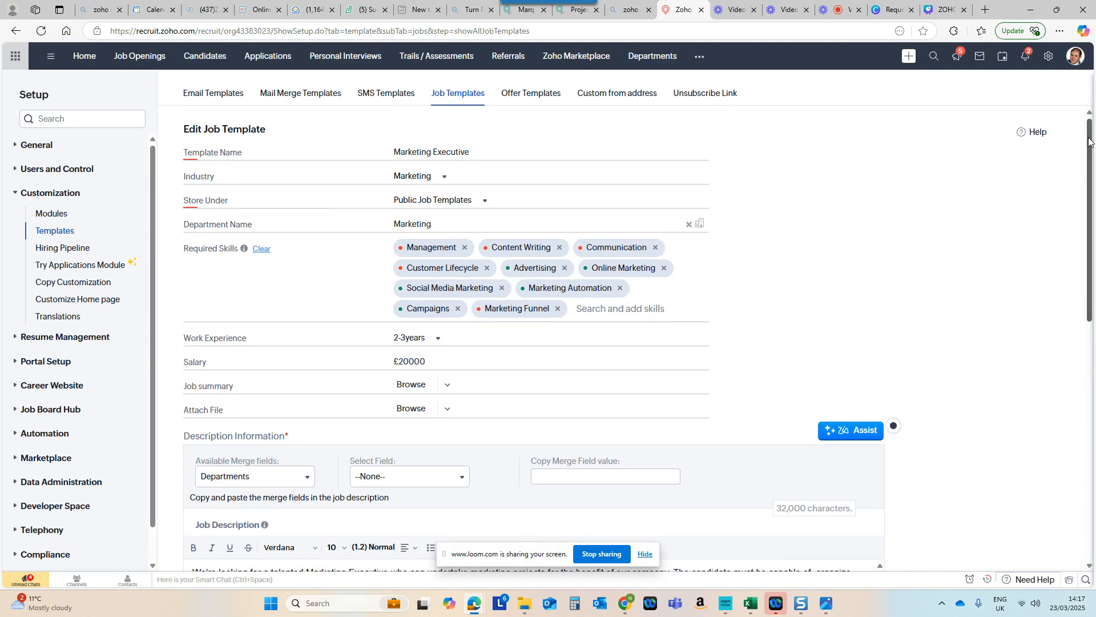
drag(1090, 141, 1090, 380)
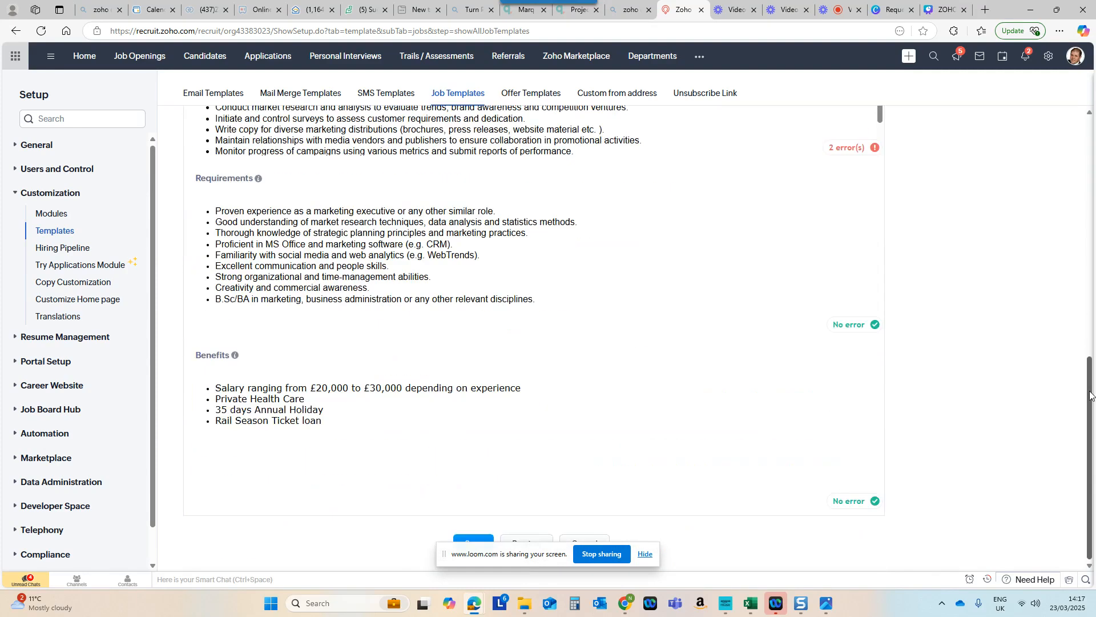
click(482, 544)
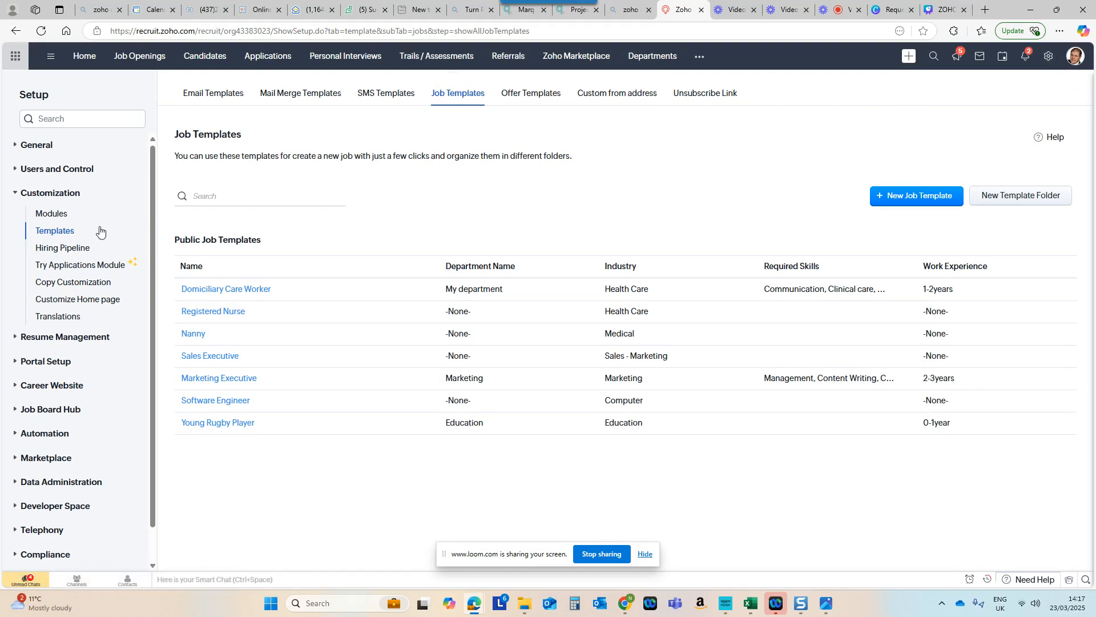
Step: Examine the skills in the Marketing skill set of the Job Openings module
click(47, 217)
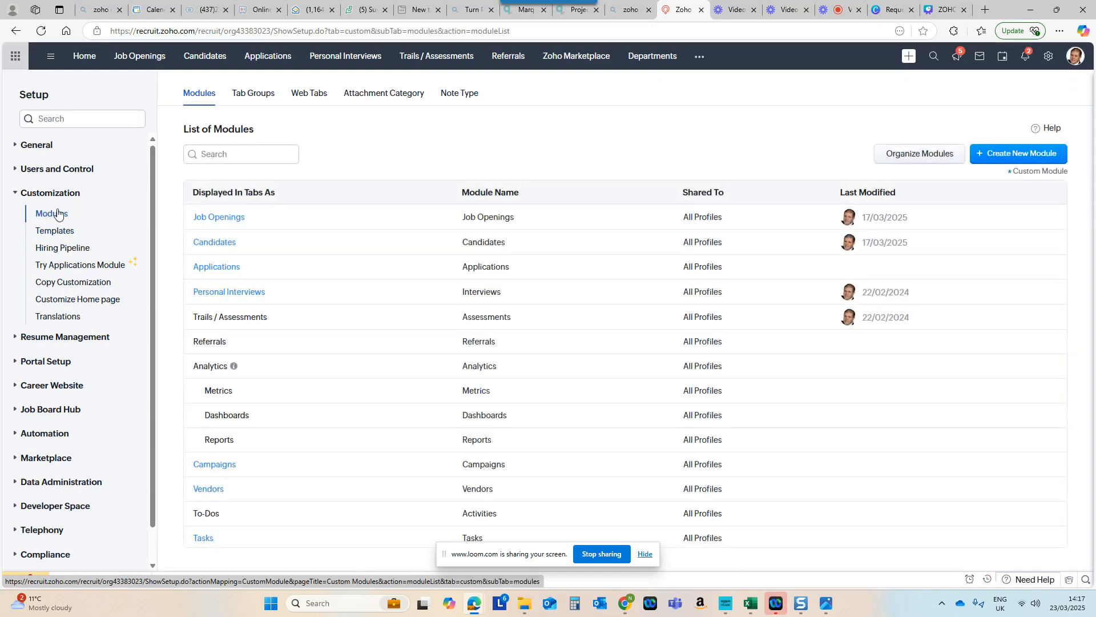
click(229, 219)
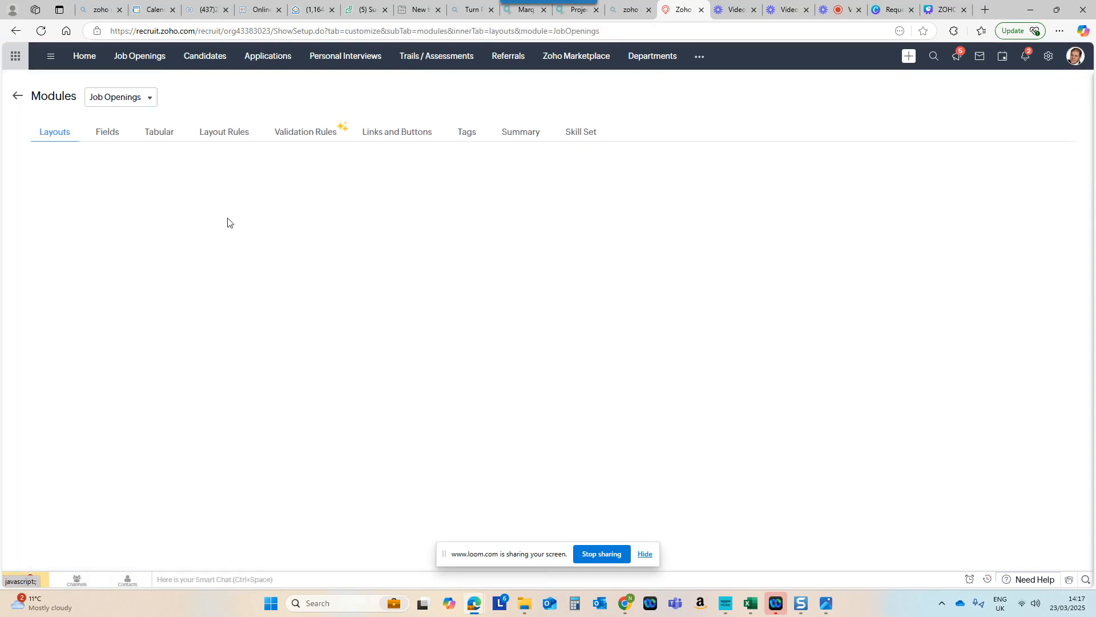
click(585, 135)
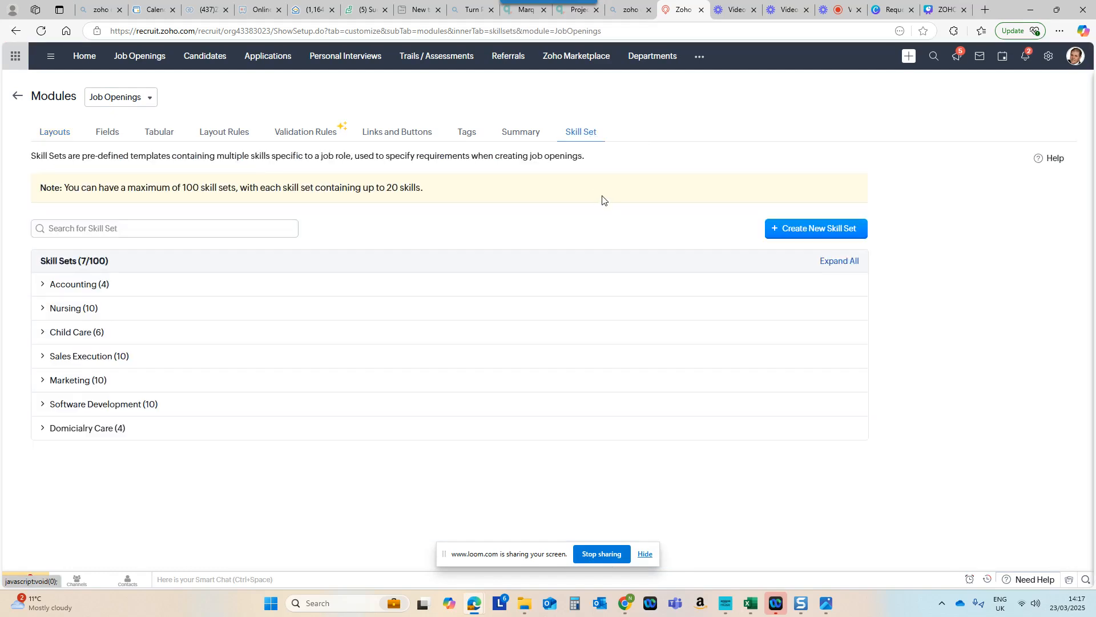
click(69, 386)
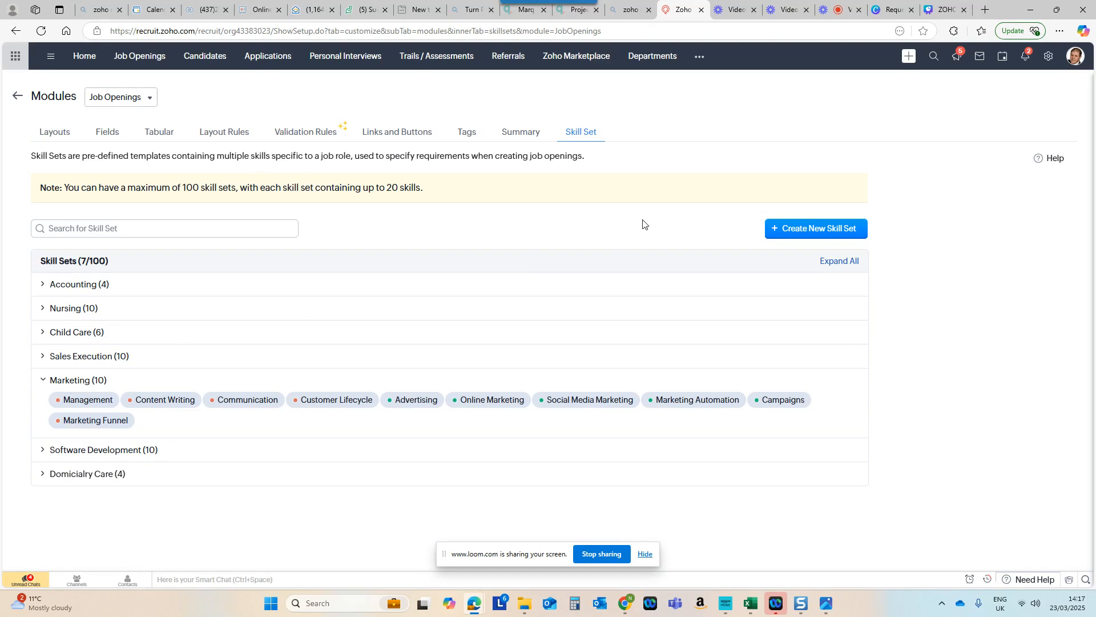
Step: Start a new job opening based on the Marketing Executive job template
click(138, 56)
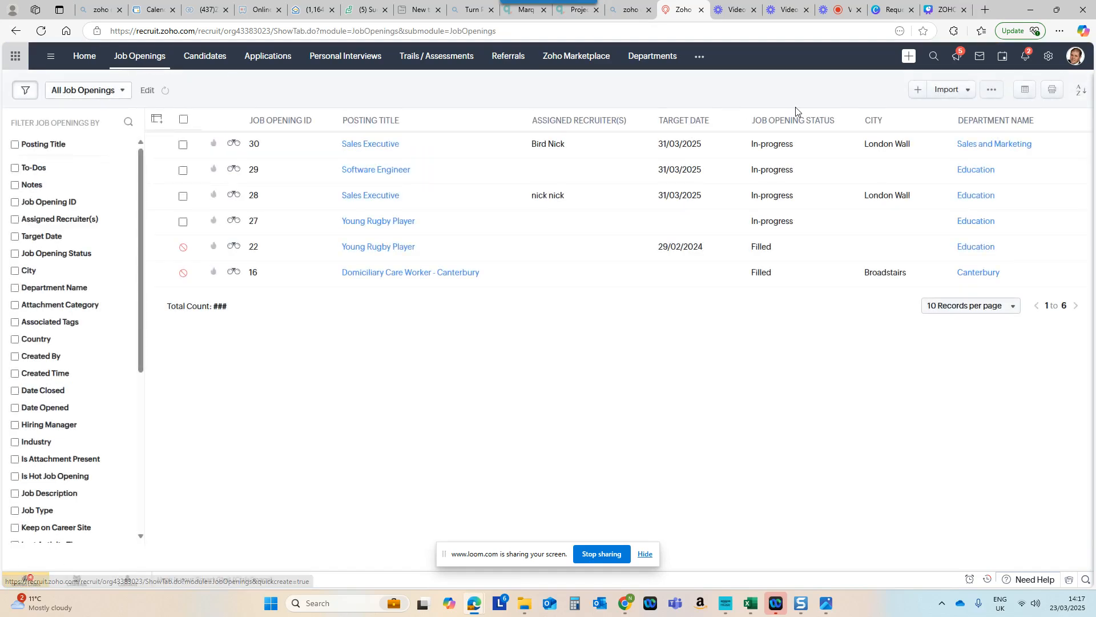
click(915, 93)
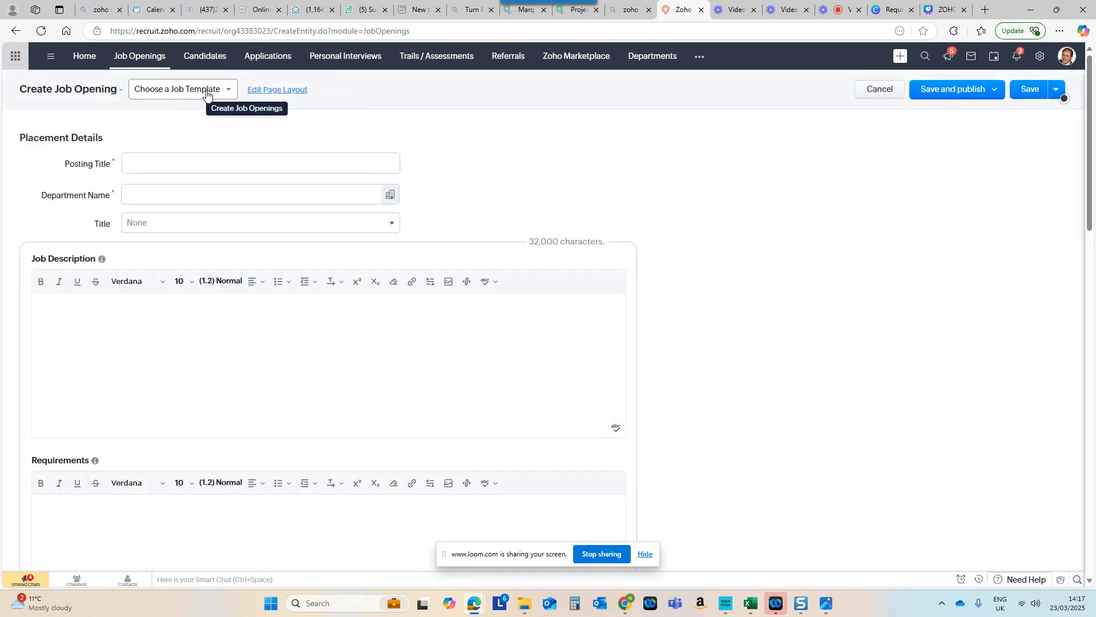
click(214, 89)
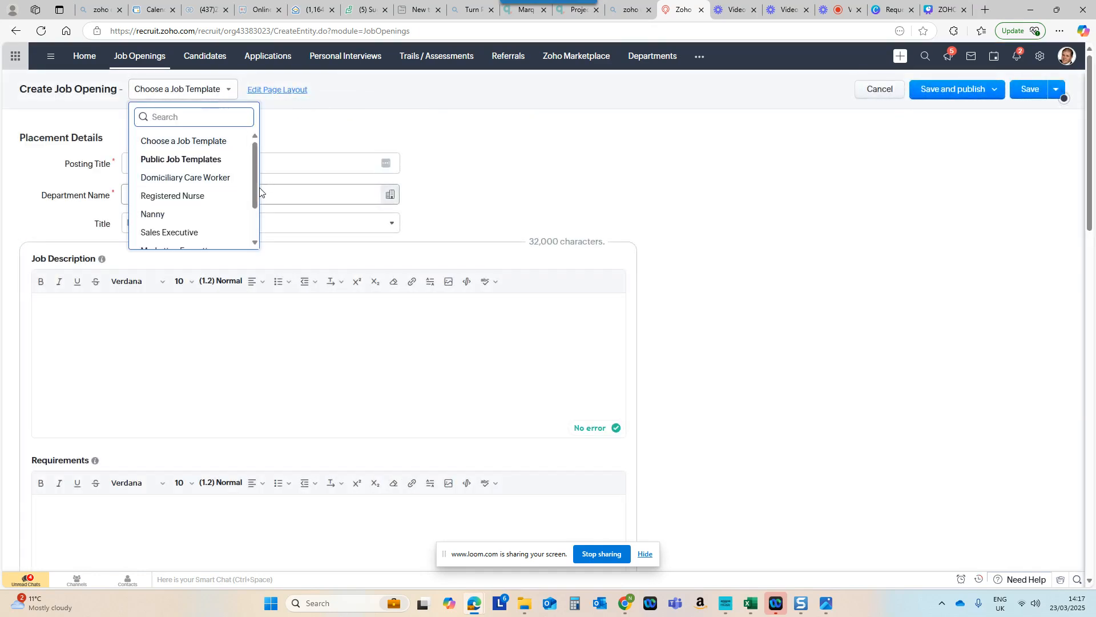
drag(252, 191, 252, 207)
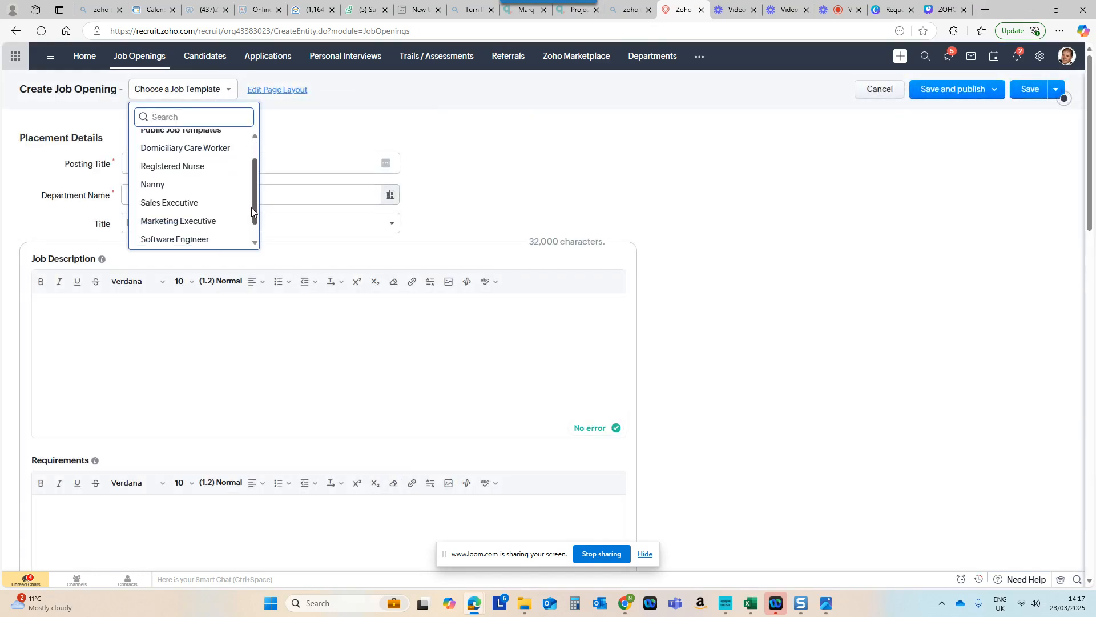
click(218, 217)
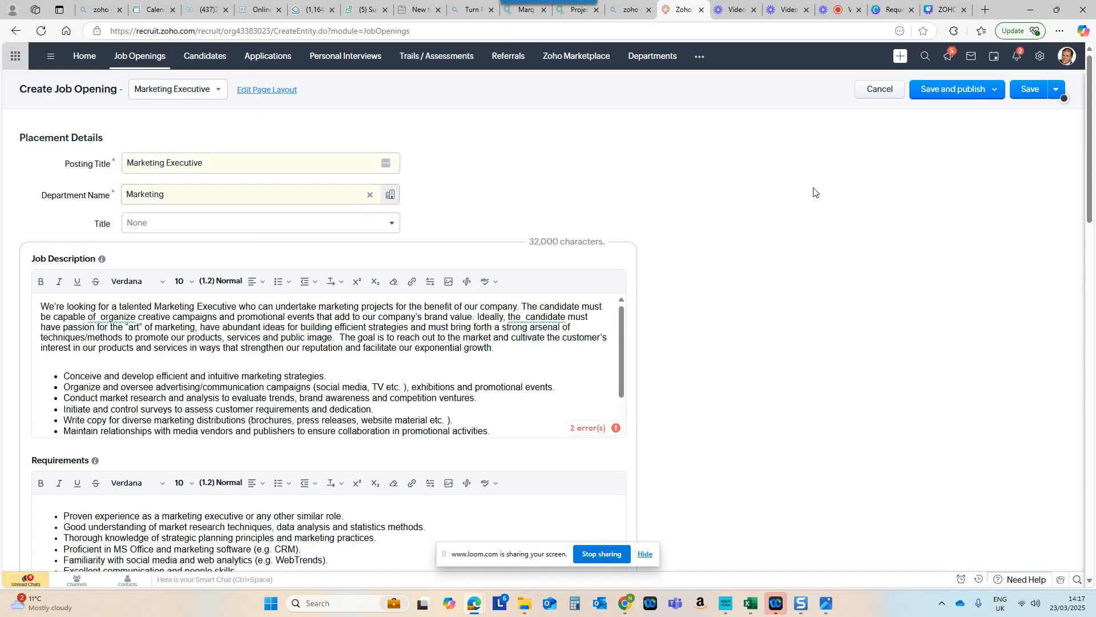
Step: Set the job opening's title to Team Member in the placement details
scroll(814, 193, down, 2)
scroll(813, 193, up, 1)
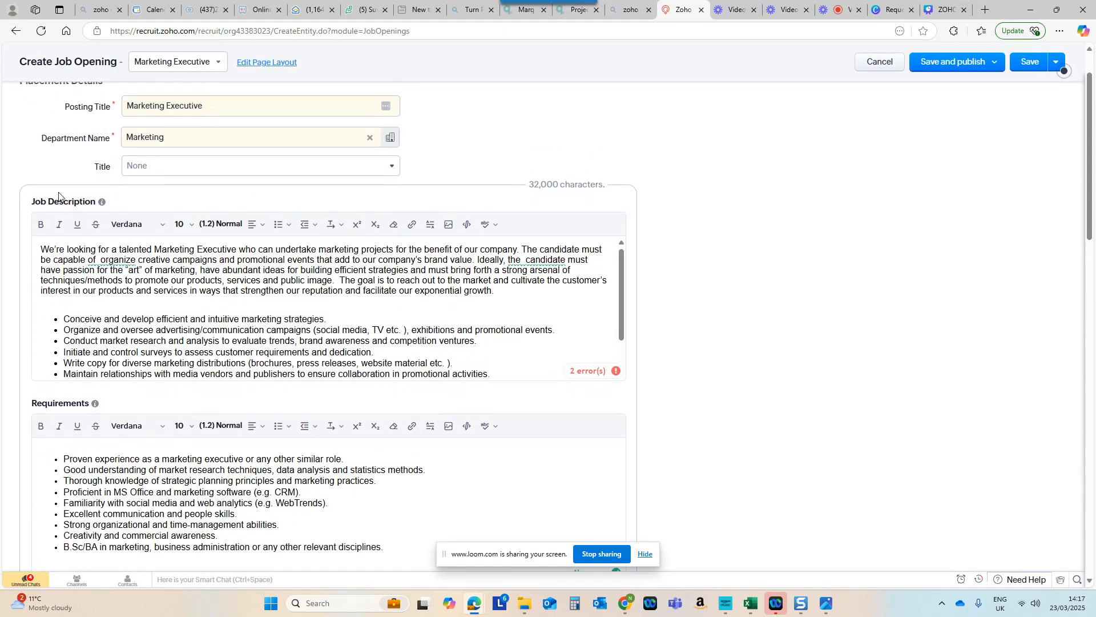
click(184, 169)
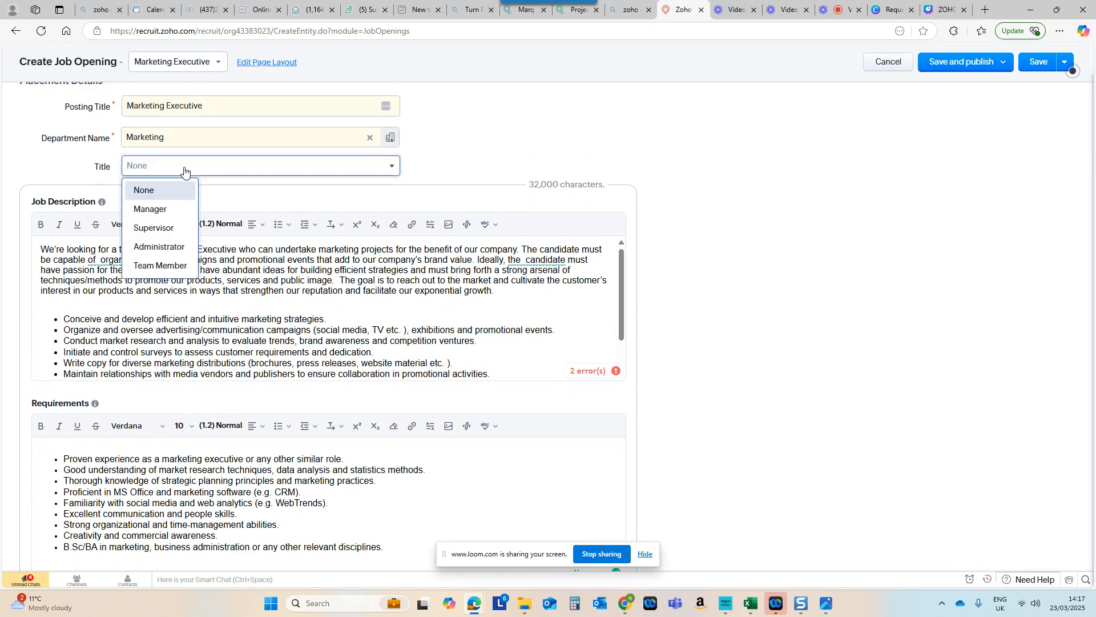
click(163, 267)
Step: Choose the first listed user as the hiring manager and the second listed user as the assigned recruiter
scroll(651, 233, down, 8)
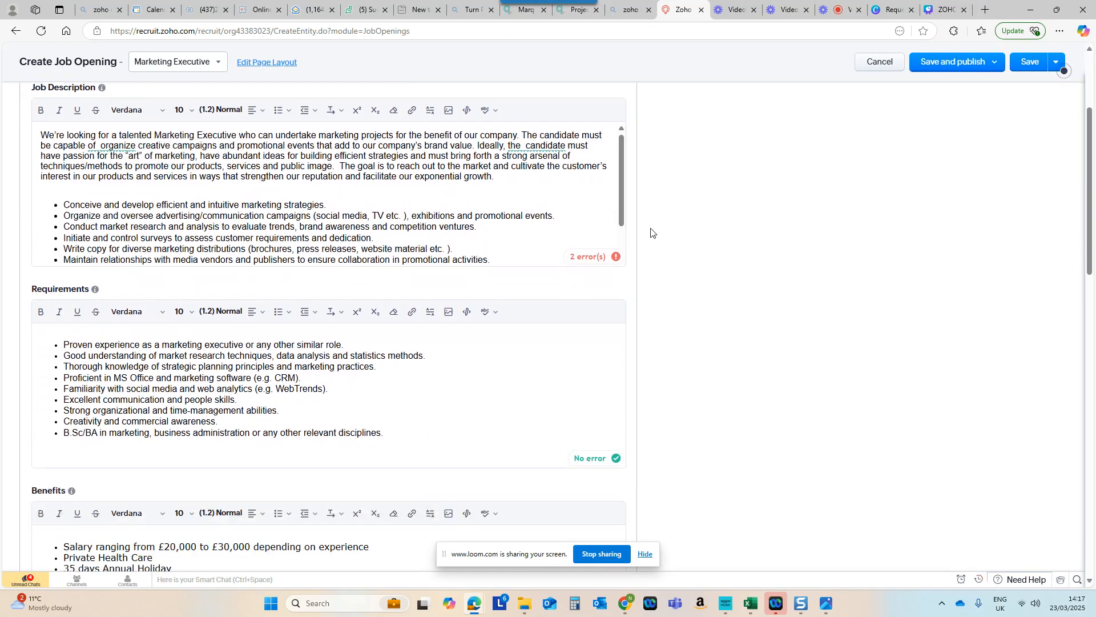
scroll(650, 232, down, 3)
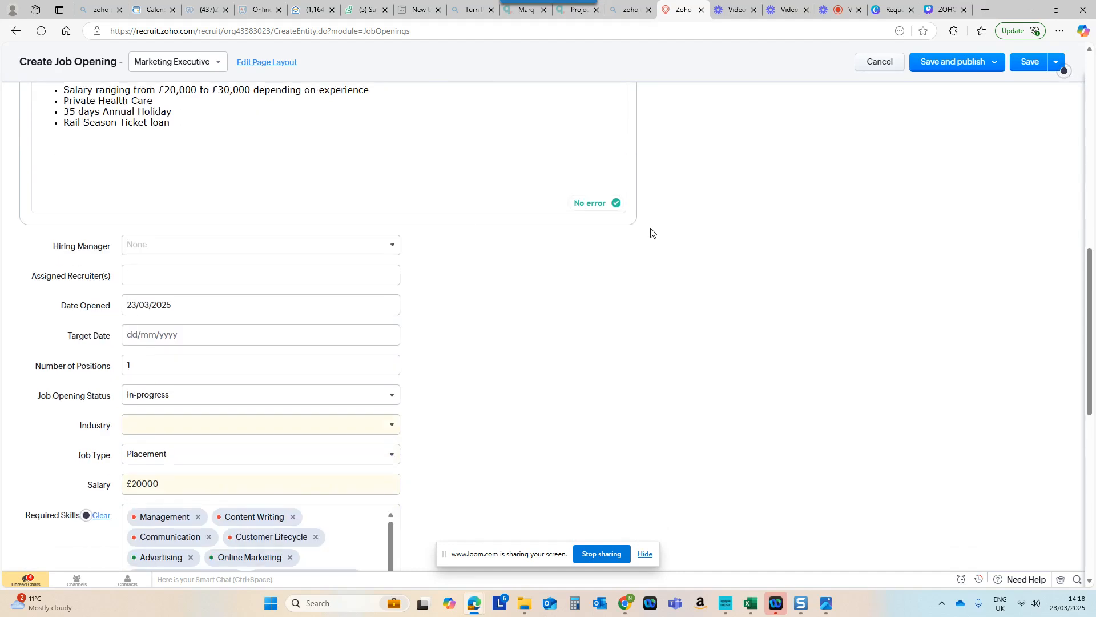
click(171, 251)
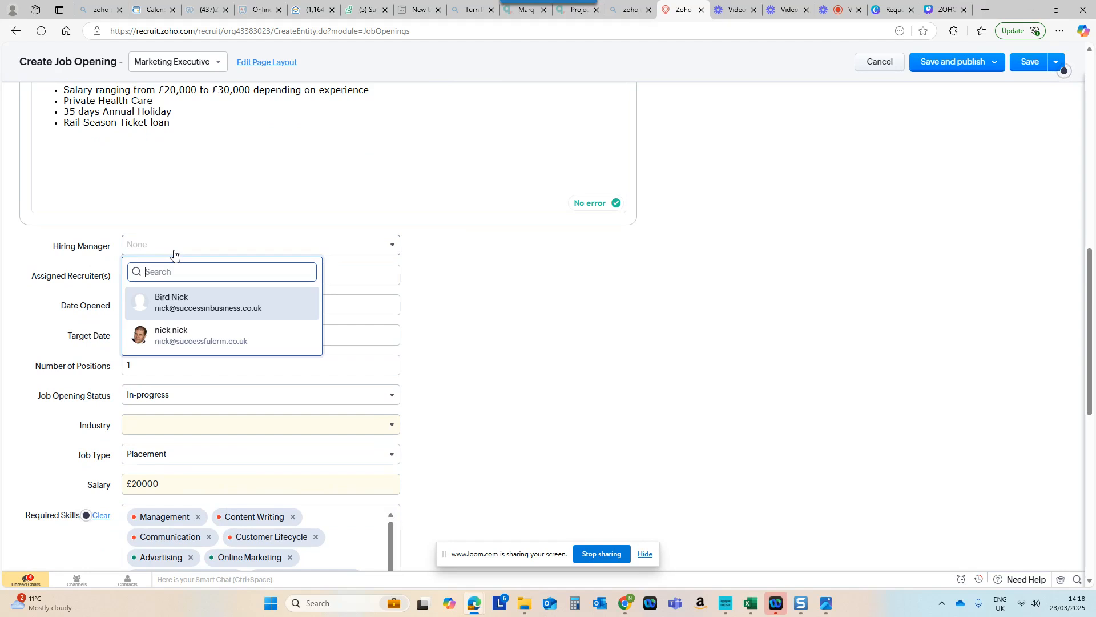
click(202, 301)
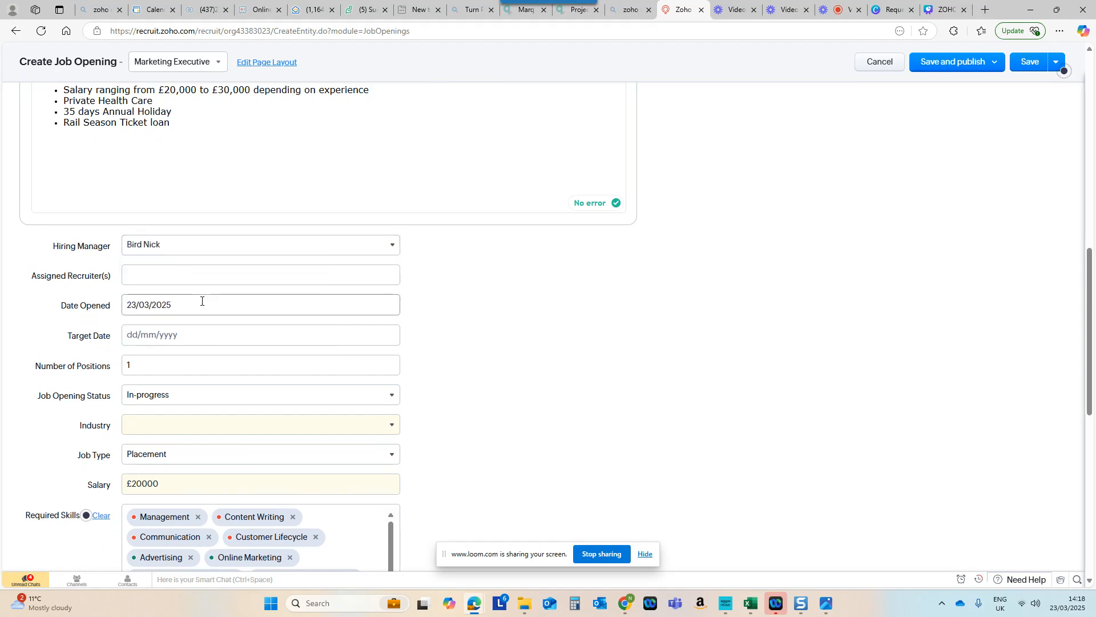
click(191, 275)
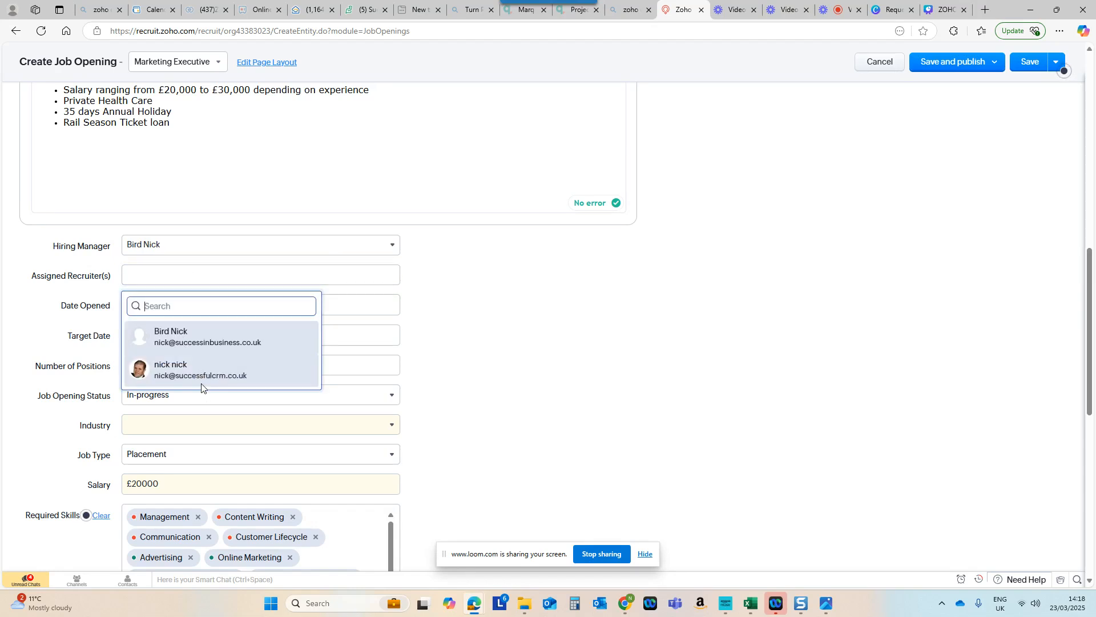
click(200, 372)
click(533, 349)
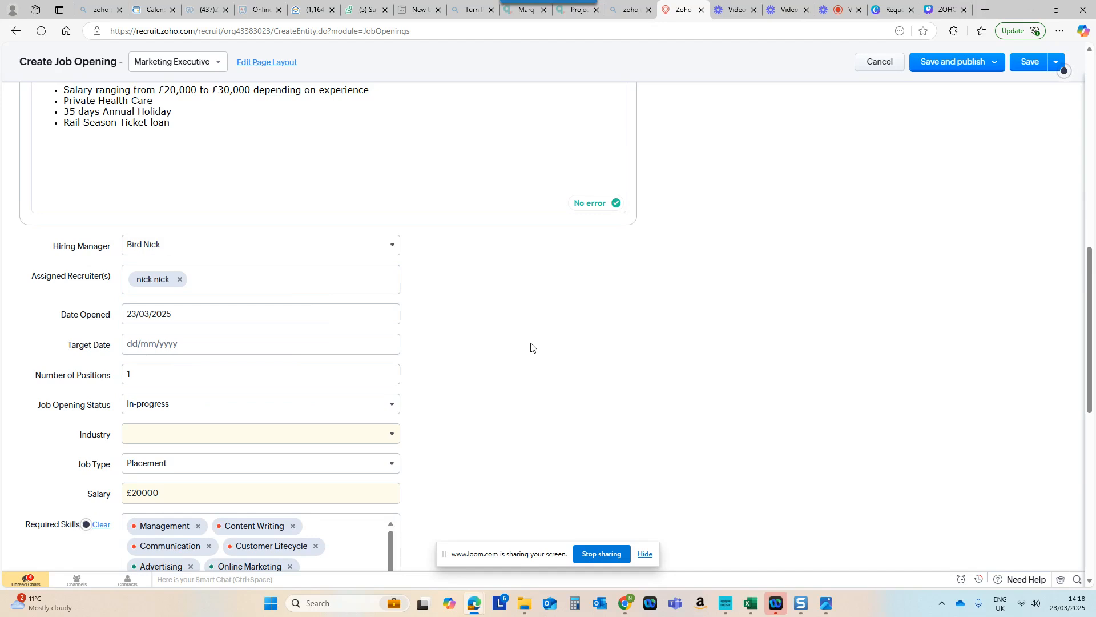
Step: Set the job opening's target date to 06/04/2025 and its industry to Technology
click(145, 348)
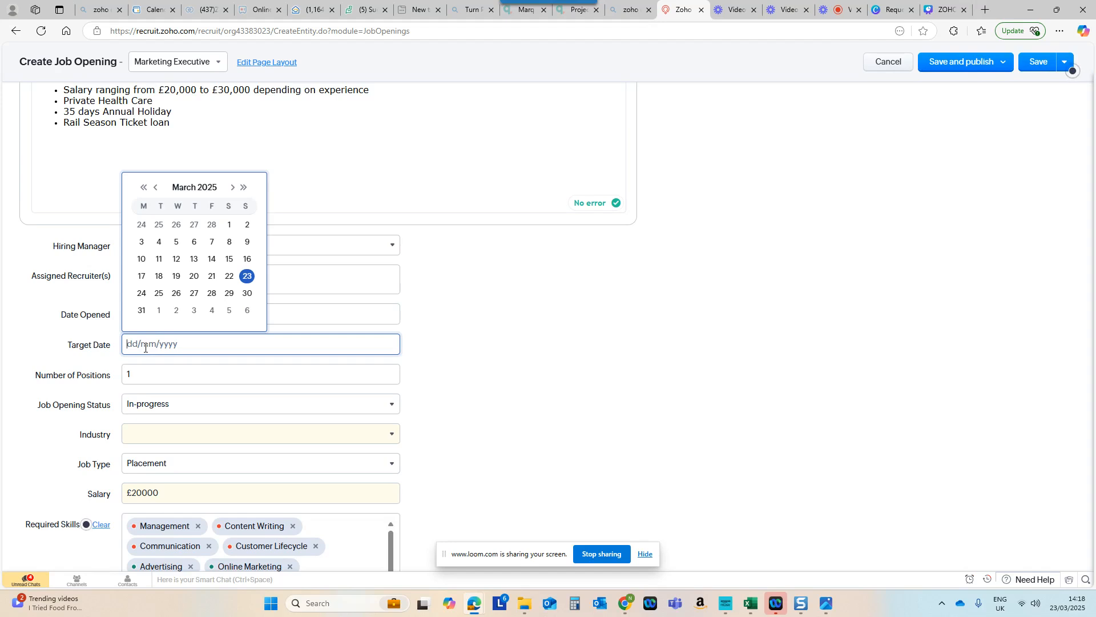
click(246, 311)
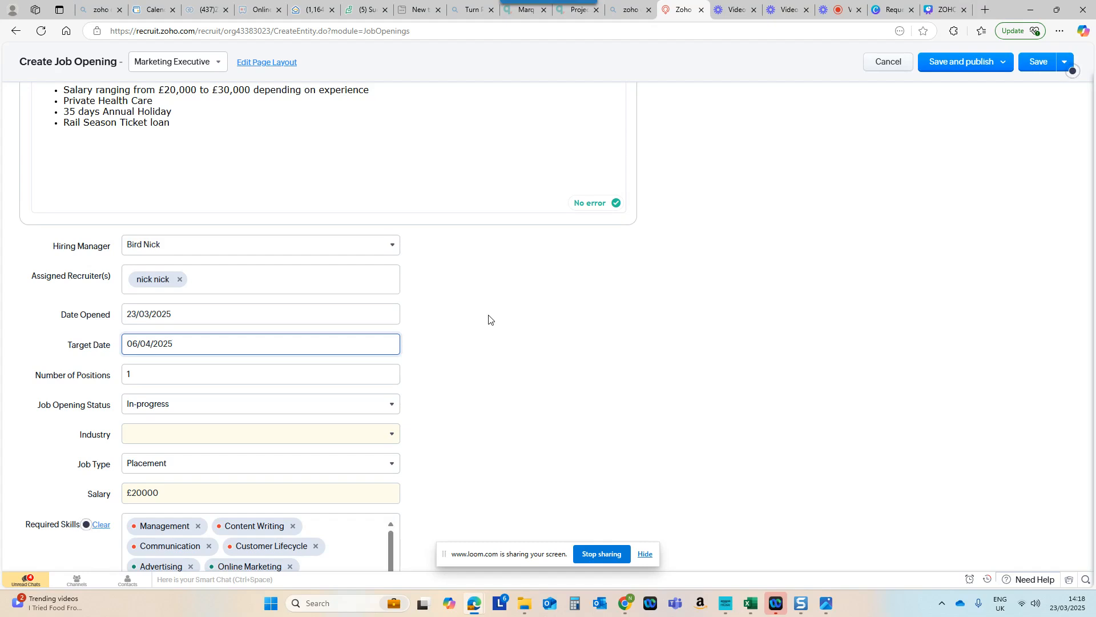
click(1063, 268)
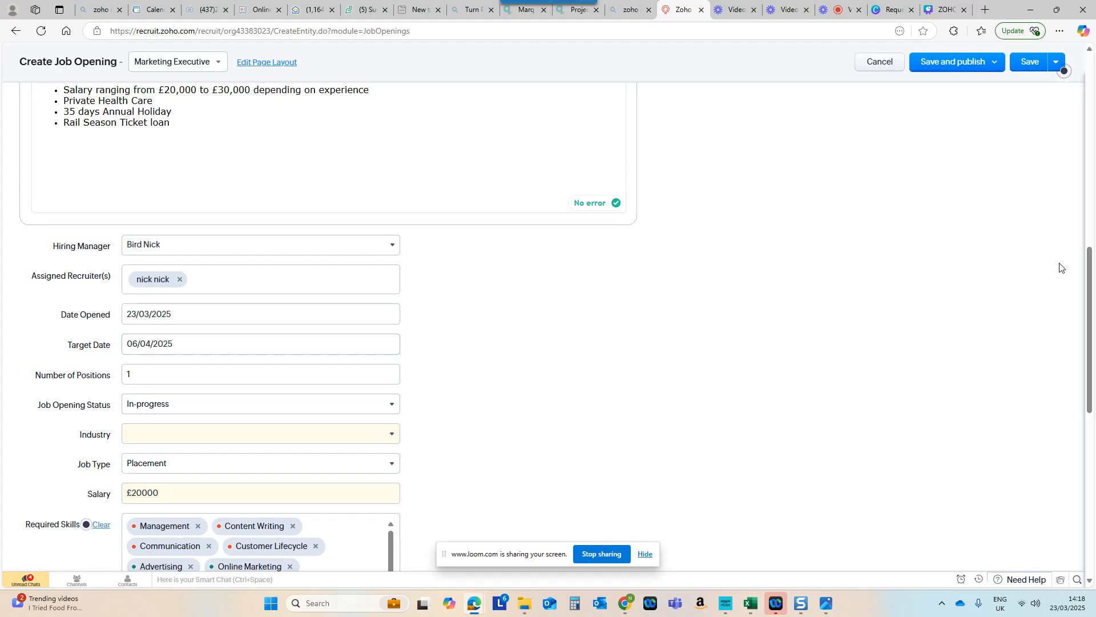
drag(1091, 290, 1091, 376)
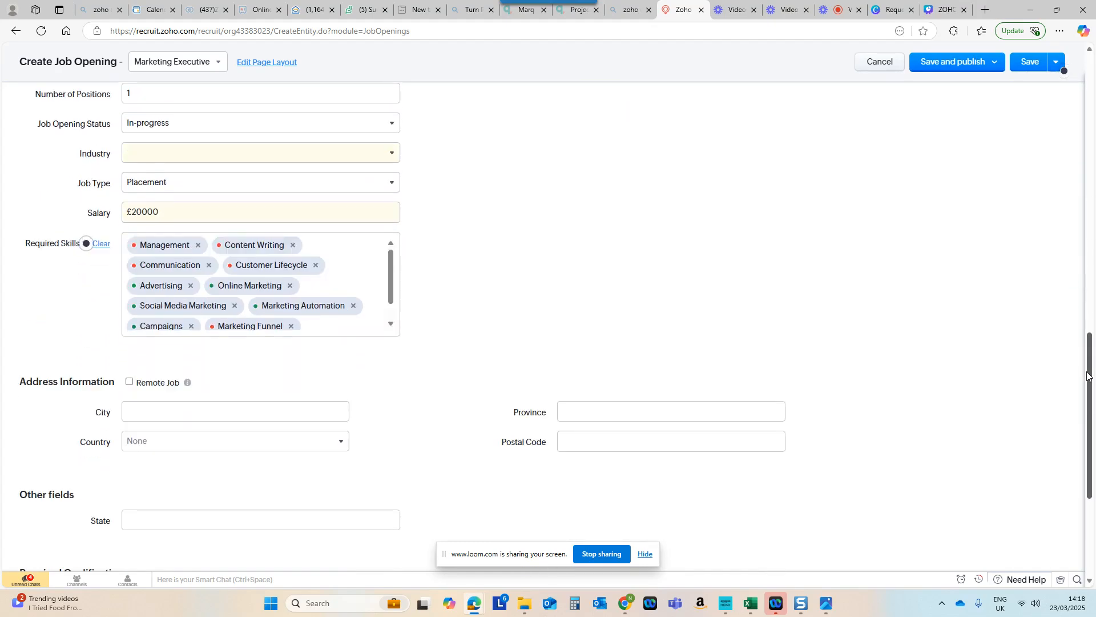
click(262, 165)
click(163, 240)
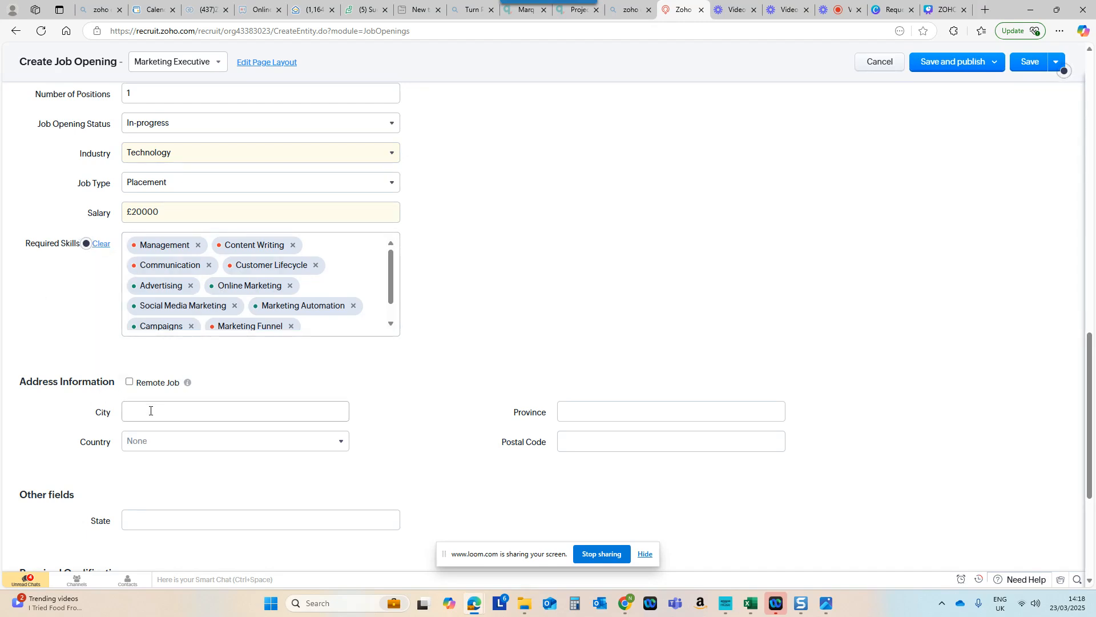
Step: Set the job's country to United Kingdom and fill in its city from the suggestion Plymouth, Devon, England, United Kingdom - PL2
click(154, 444)
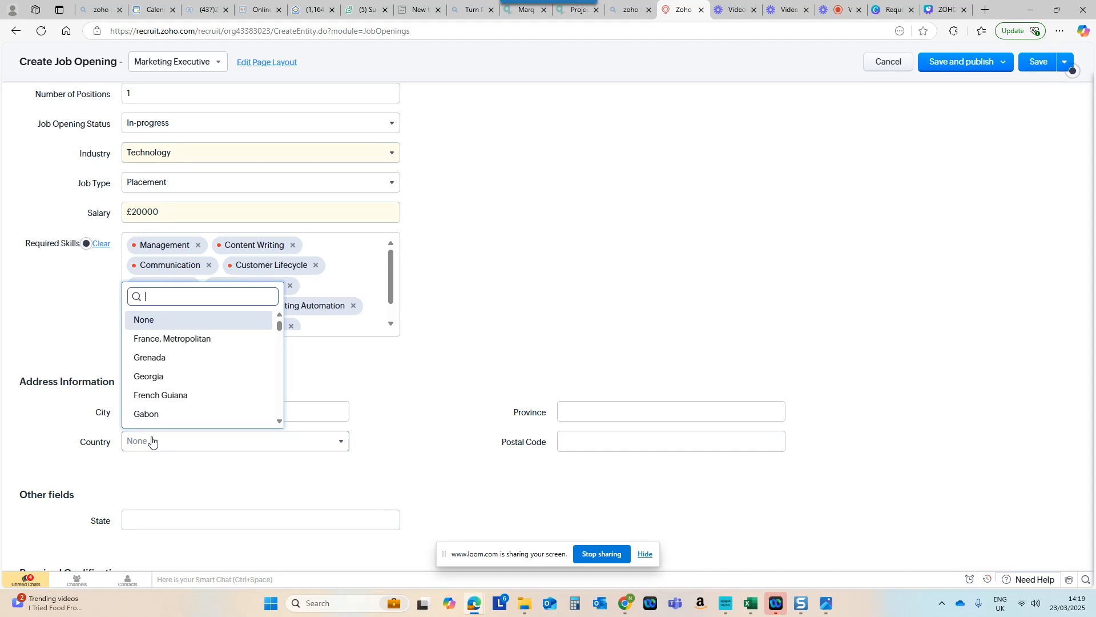
text(United)
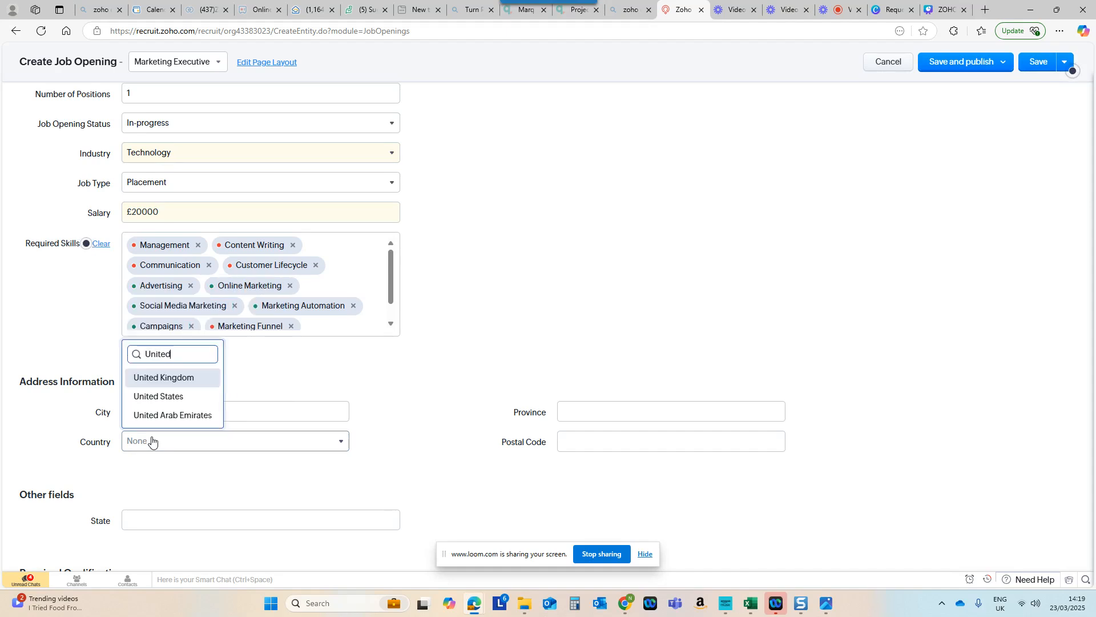
click(171, 378)
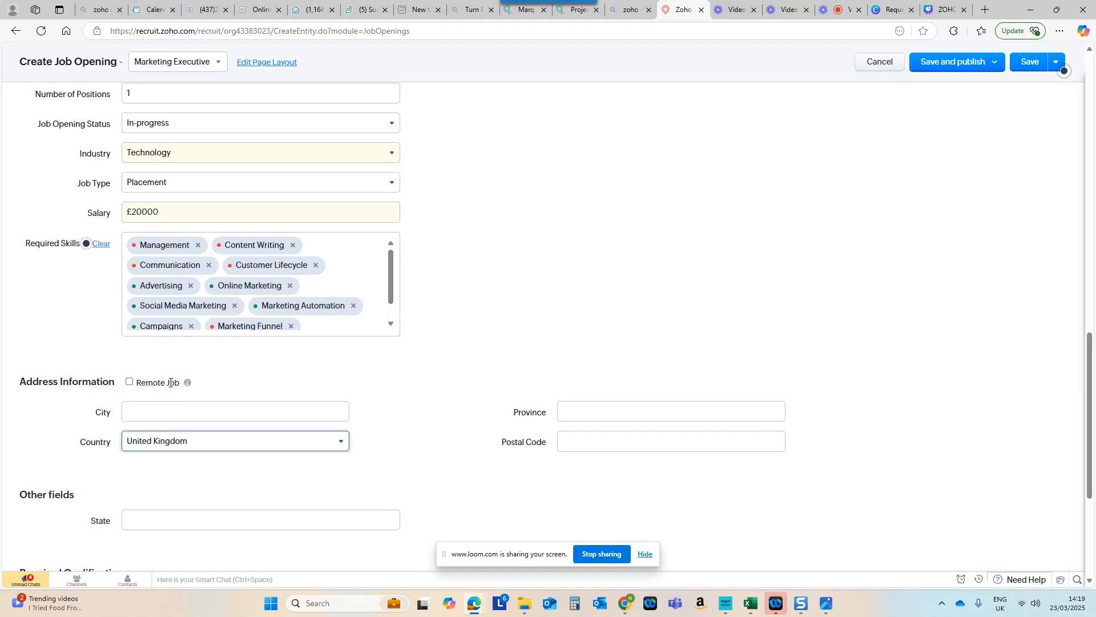
click(166, 409)
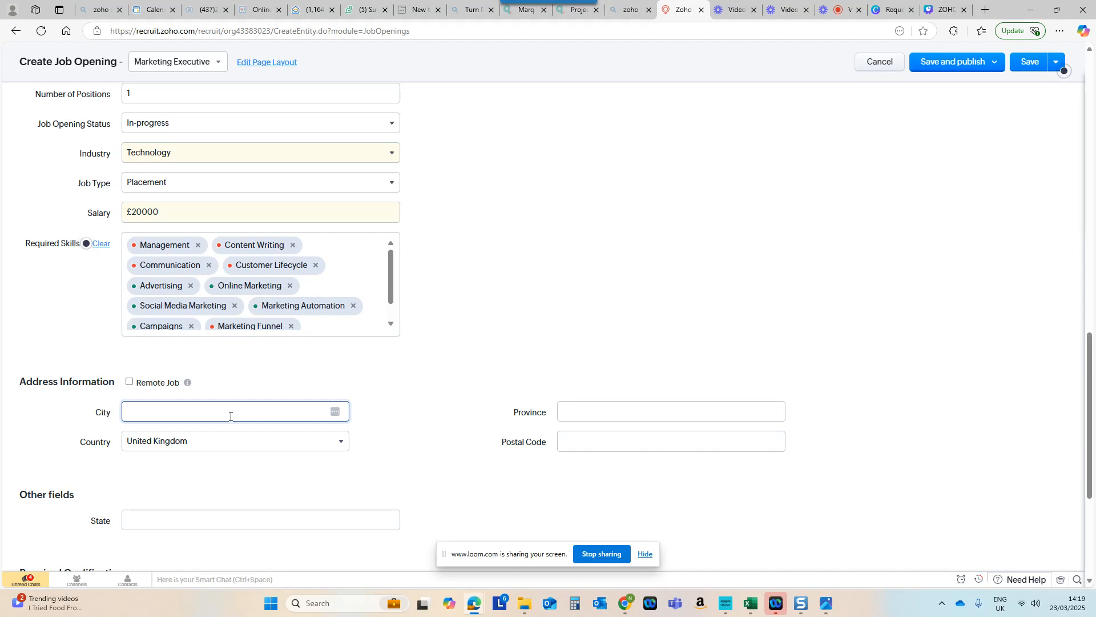
text(Plymout)
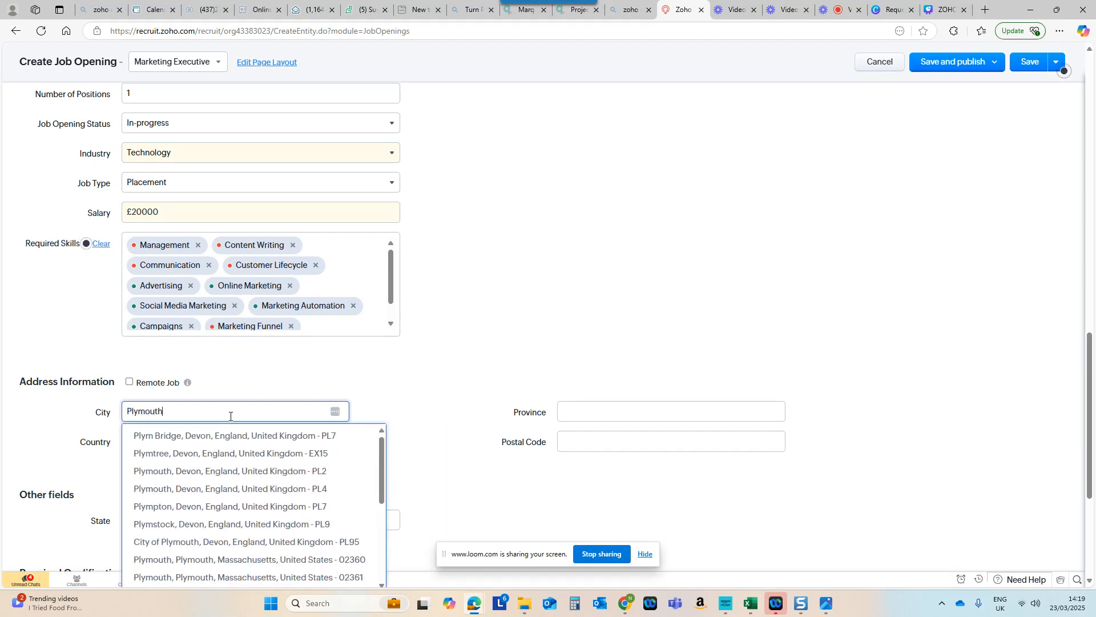
text(h)
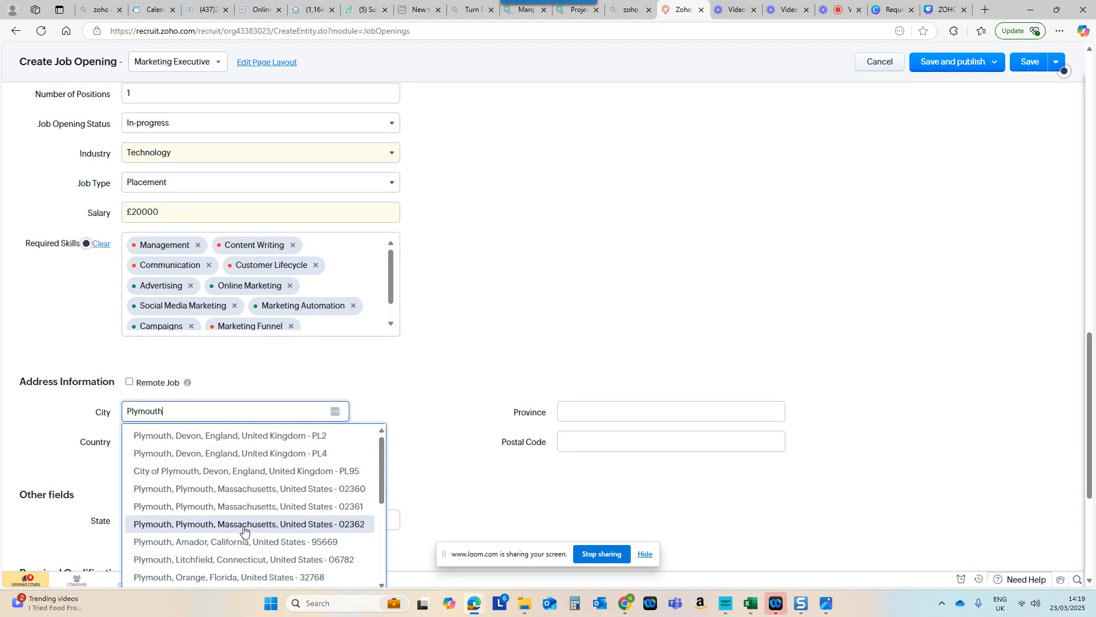
click(252, 436)
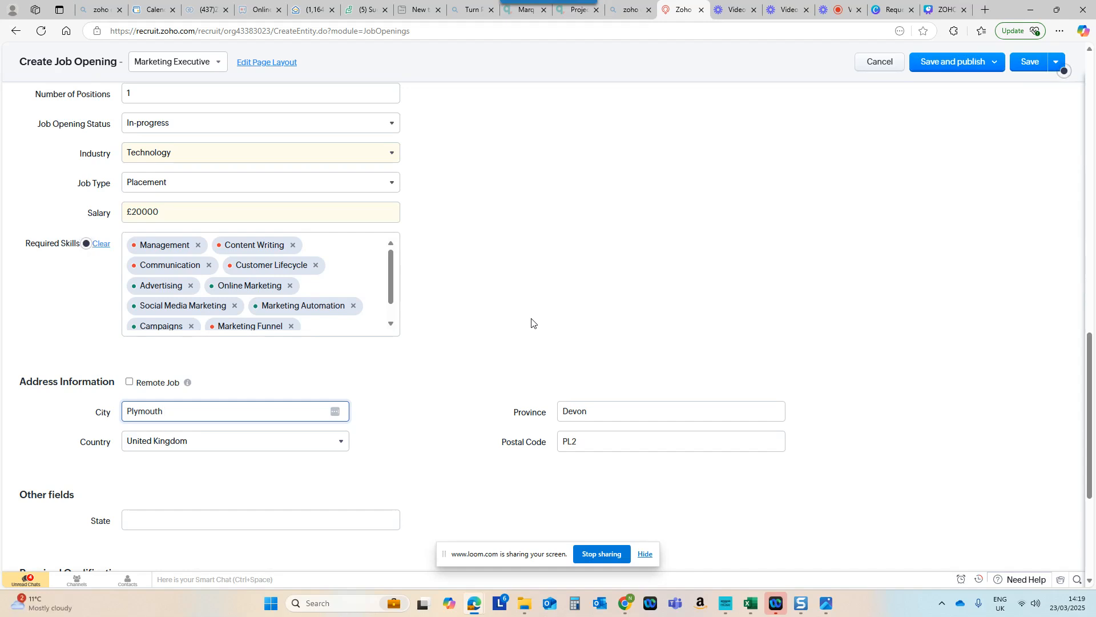
Step: Save and publish the job opening on the career site, using Candidate Application as the candidate application form
scroll(520, 323, down, 4)
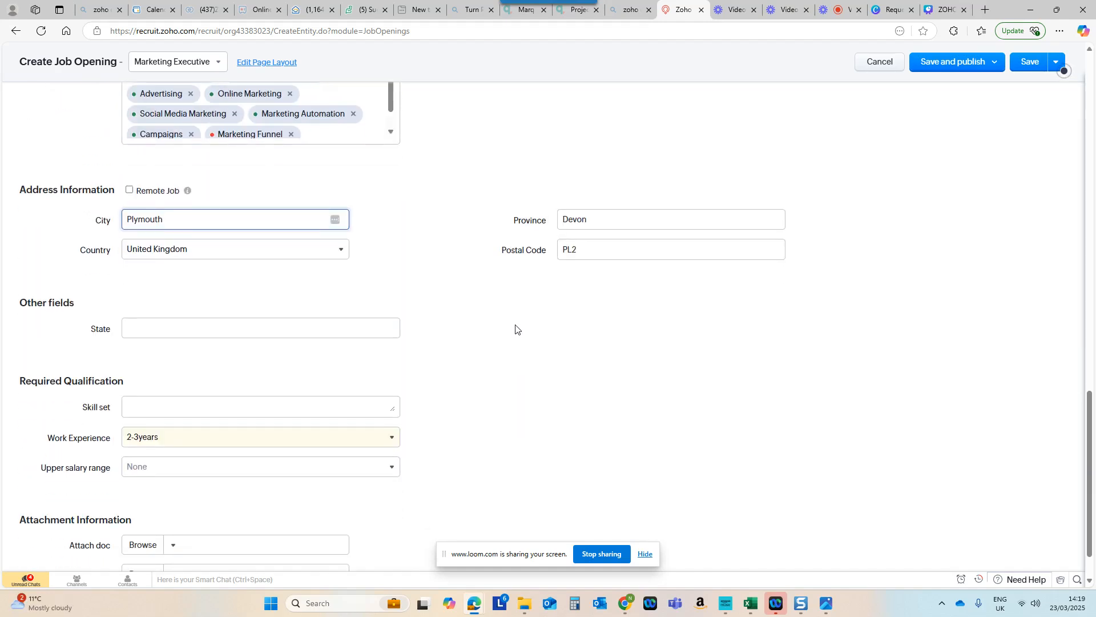
scroll(451, 342, down, 1)
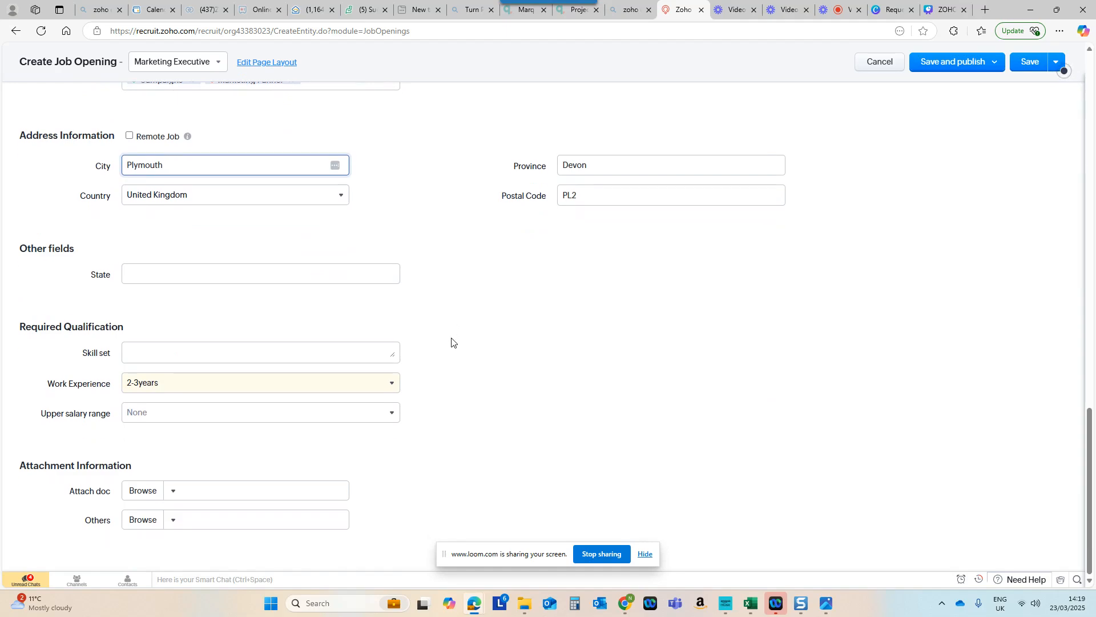
scroll(724, 330, up, 9)
scroll(724, 330, up, 12)
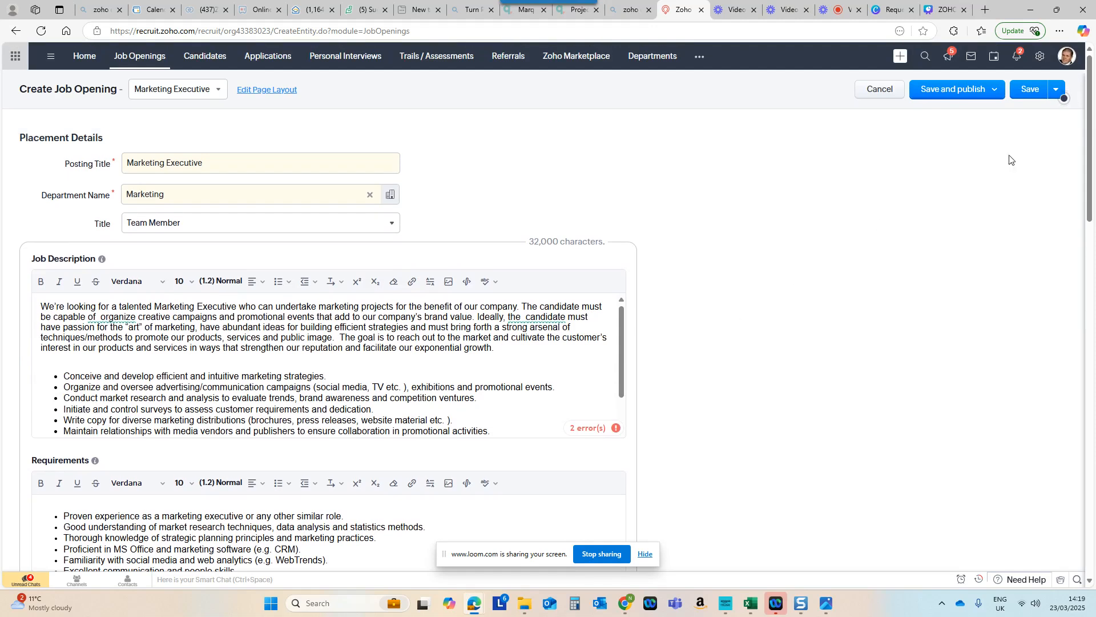
click(977, 97)
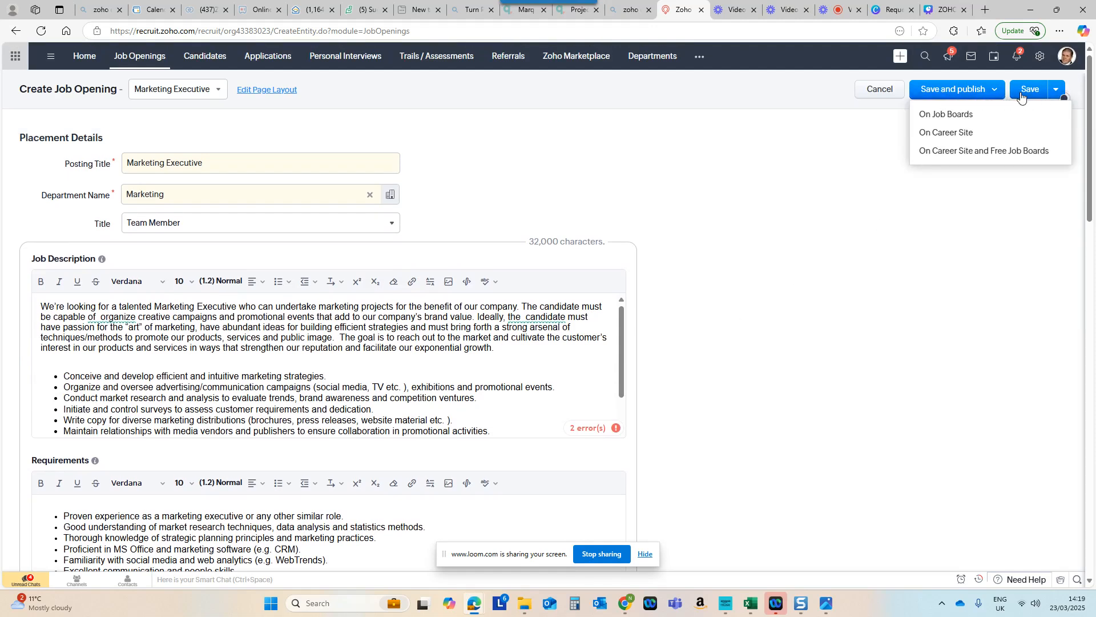
click(961, 135)
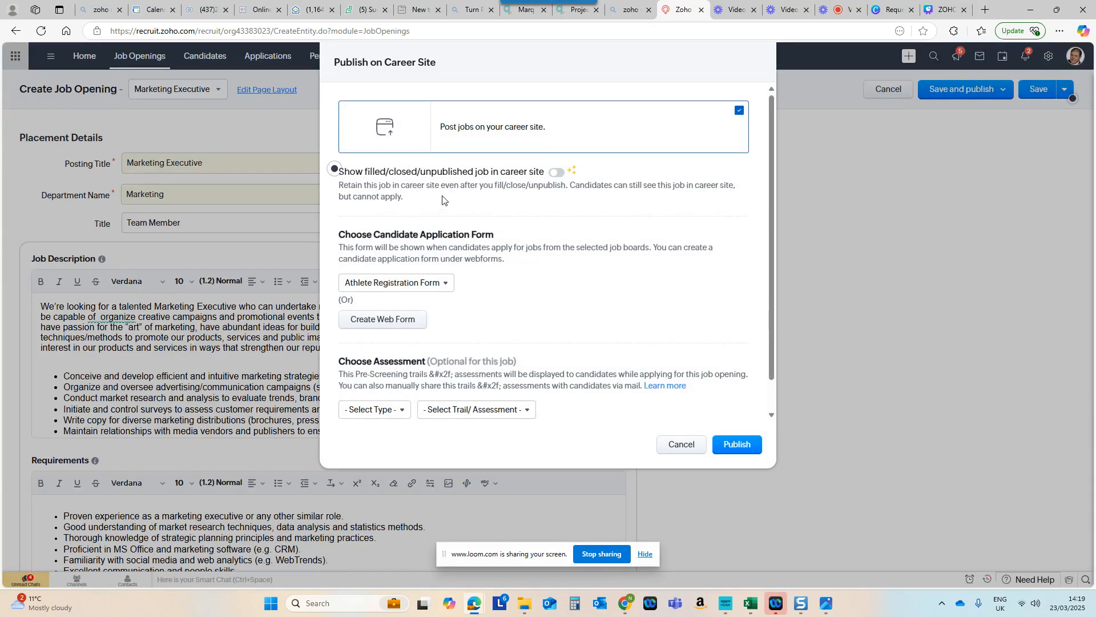
click(386, 283)
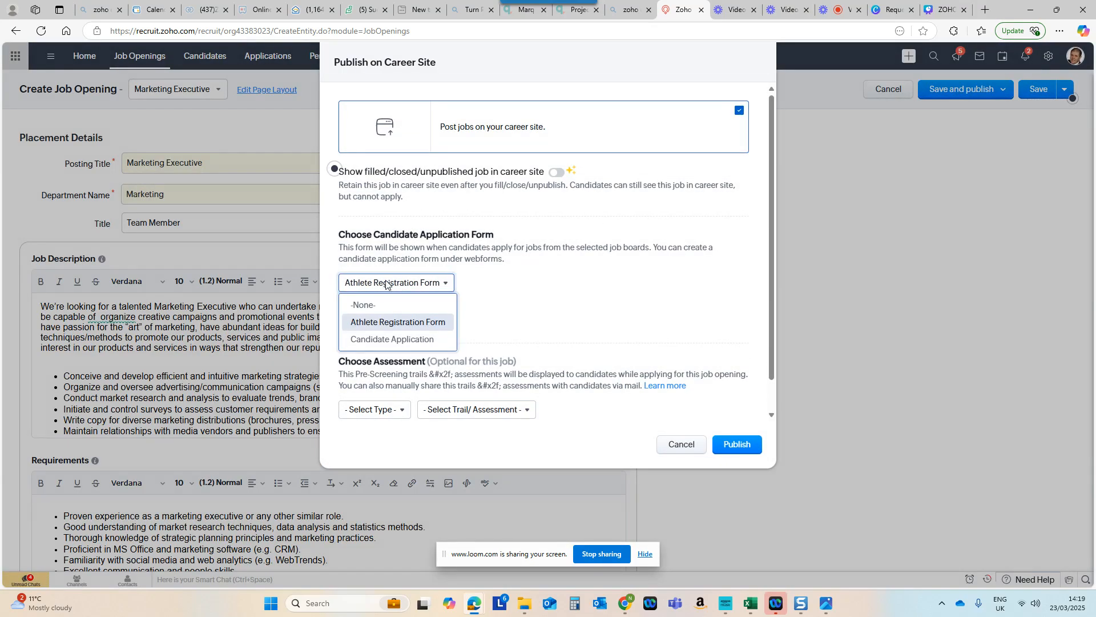
click(381, 340)
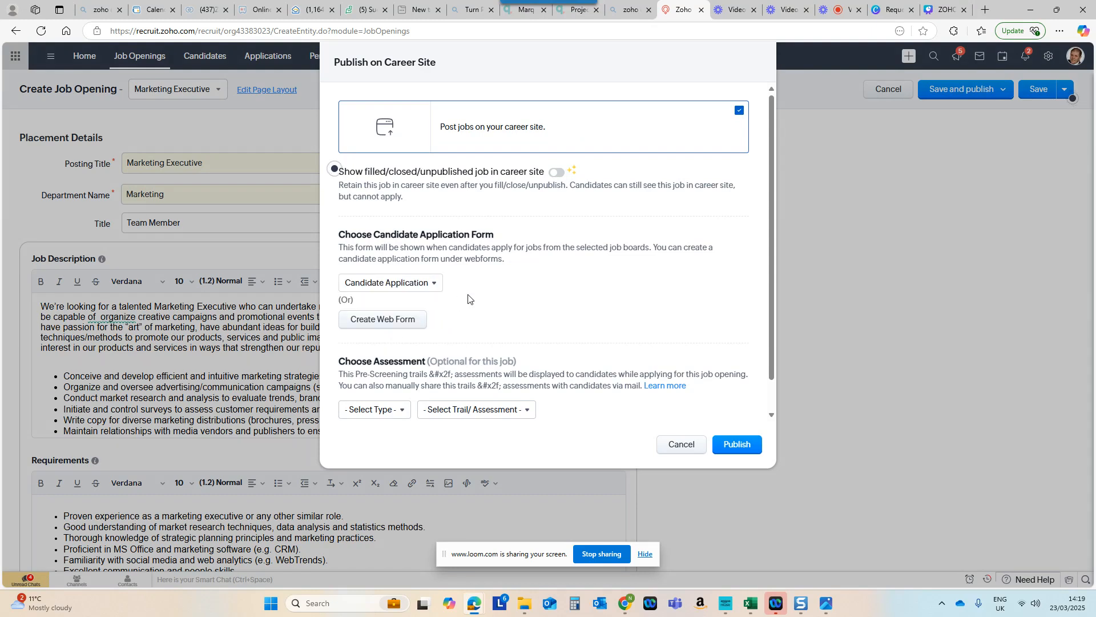
Step: Add the Prescreening for Marketing pre-screening assessment, publish the job opening, and close the sharing details
click(359, 411)
click(390, 465)
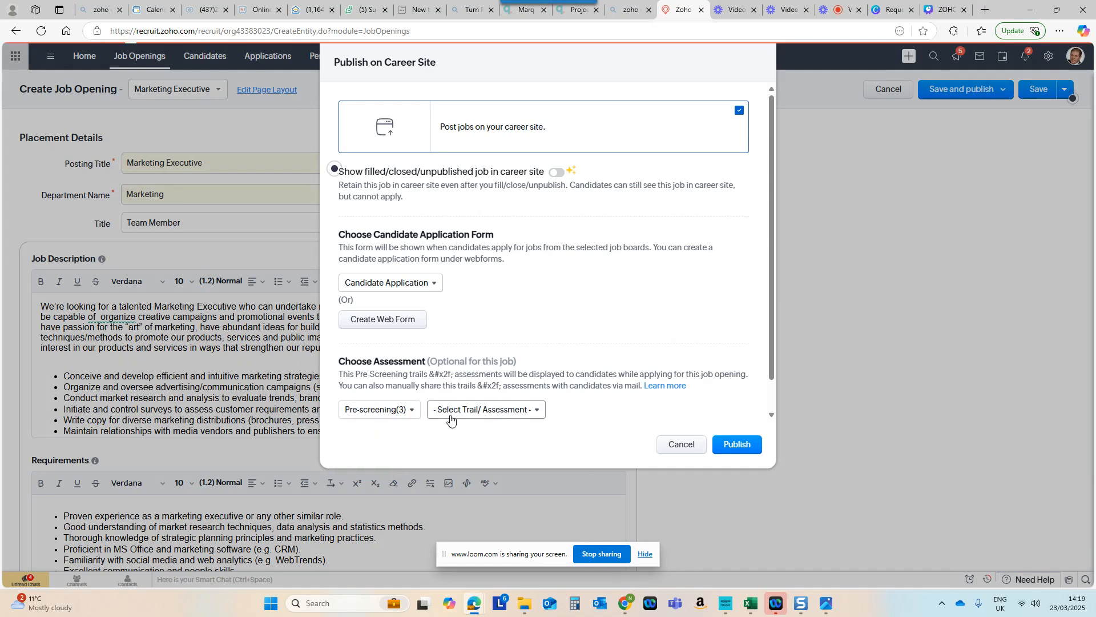
click(455, 410)
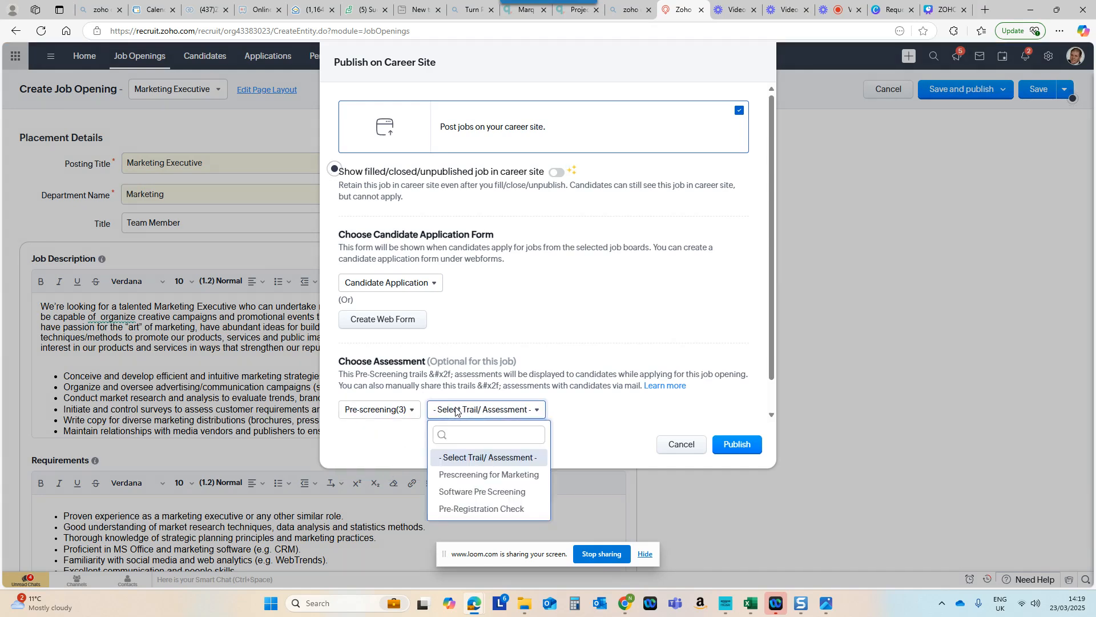
click(456, 474)
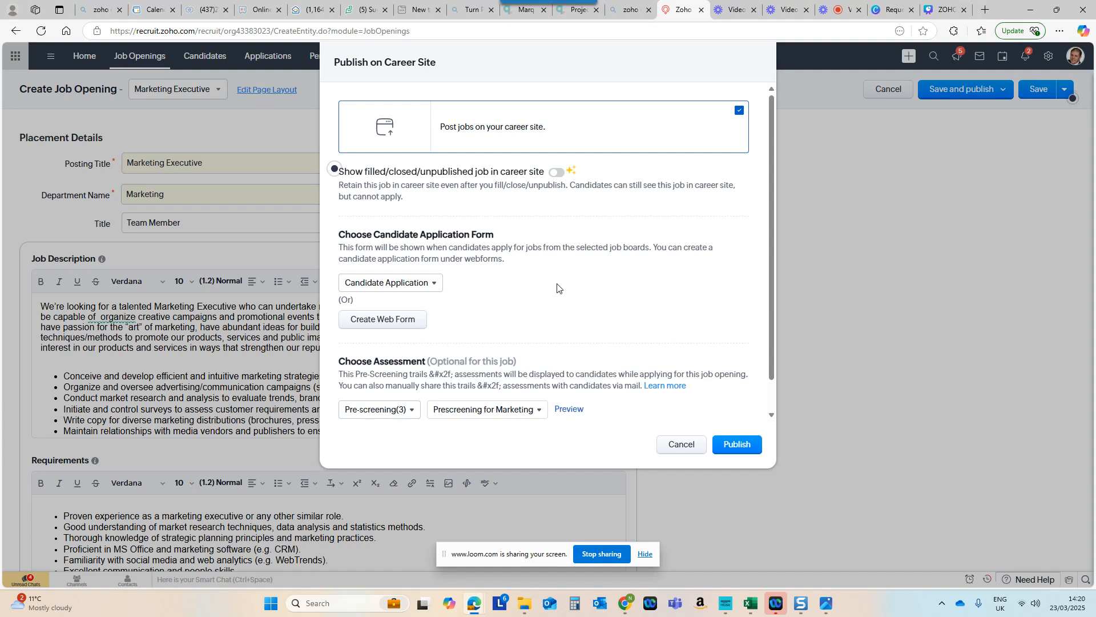
click(750, 445)
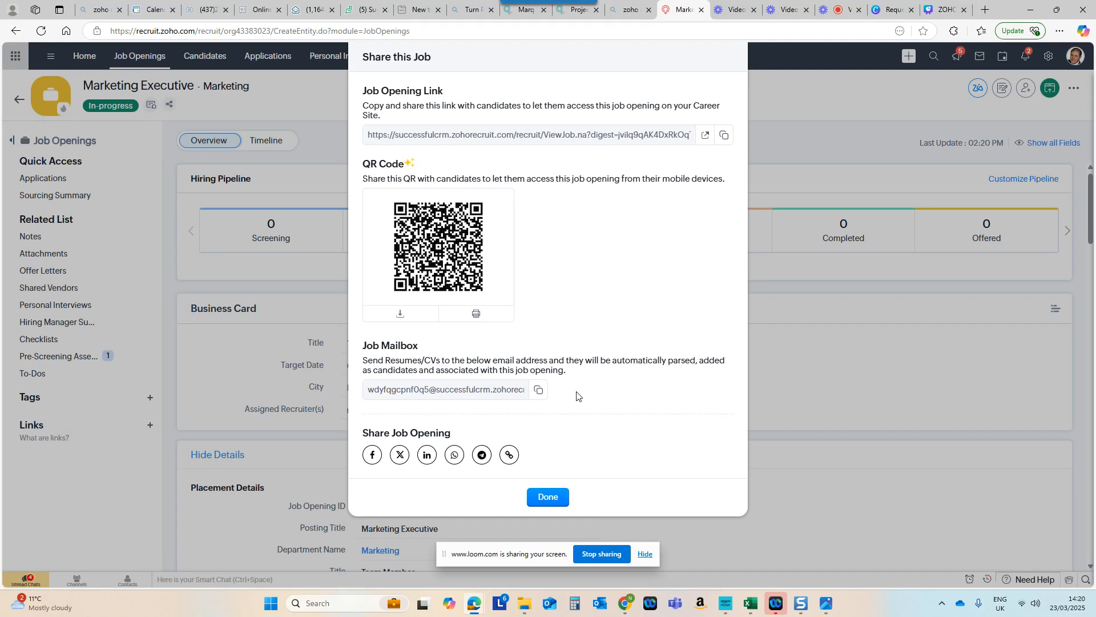
click(551, 498)
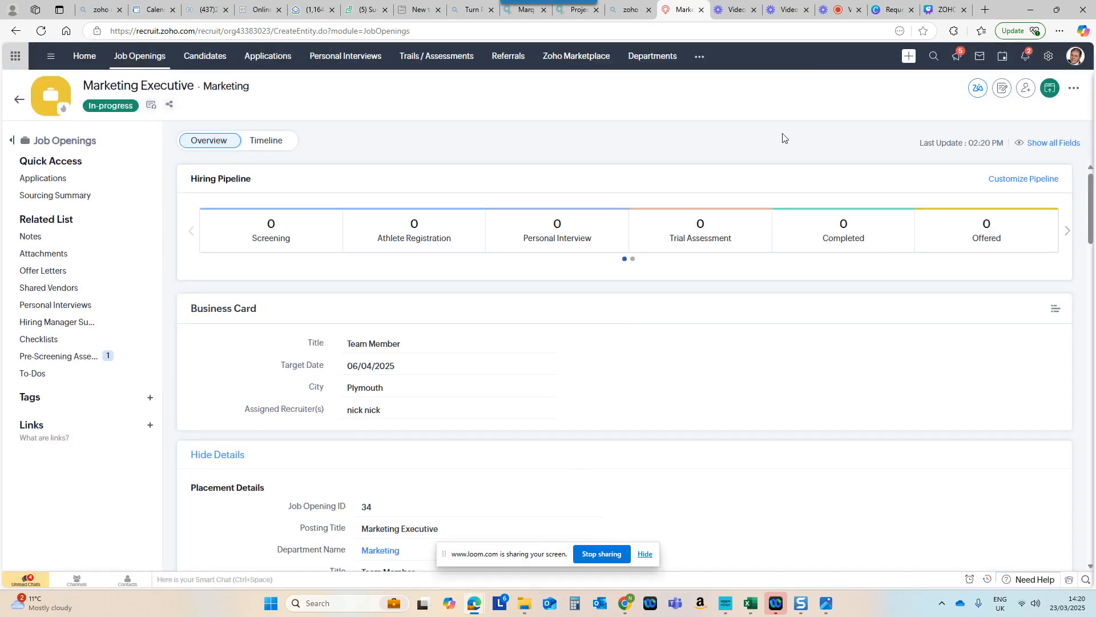
Step: Open the career site from the setup and look through its current placements for the Marketing Executive opening
click(1043, 58)
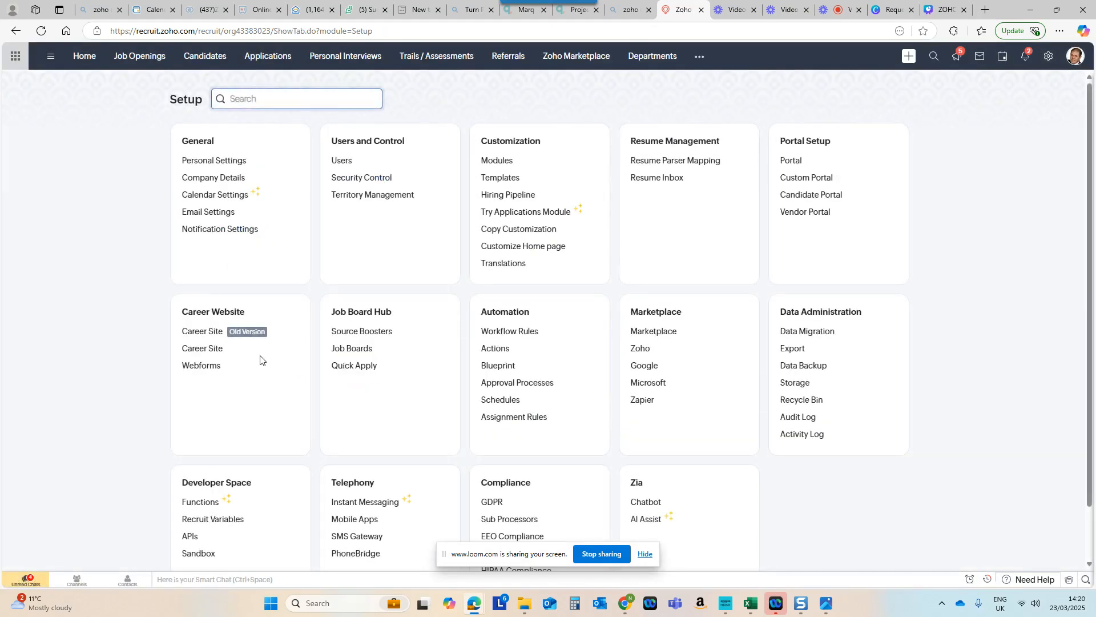
click(194, 351)
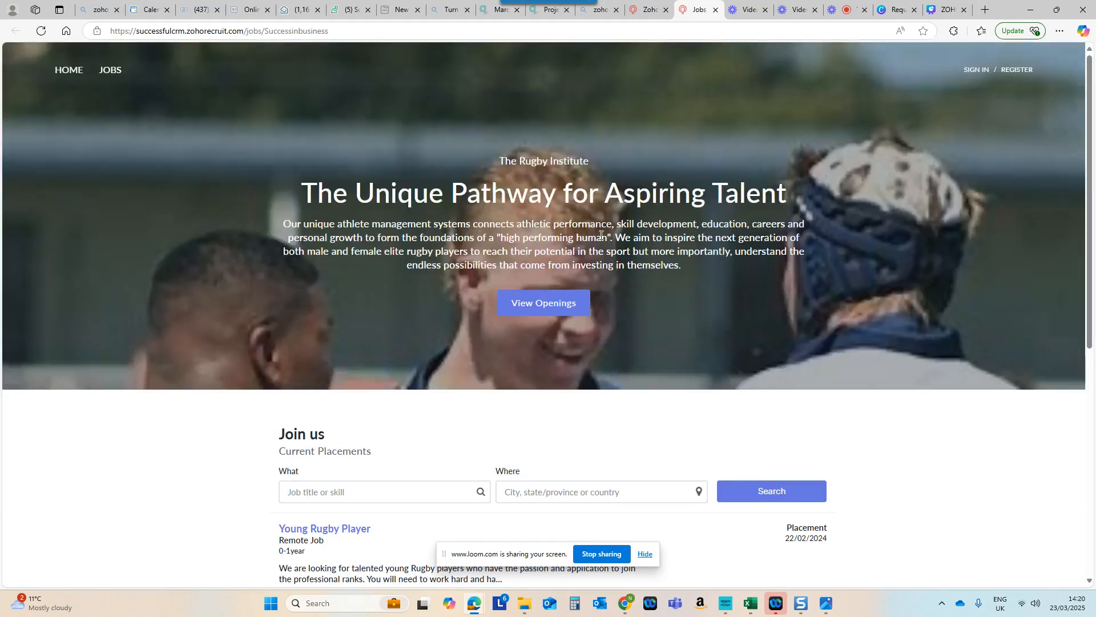
scroll(659, 259, down, 5)
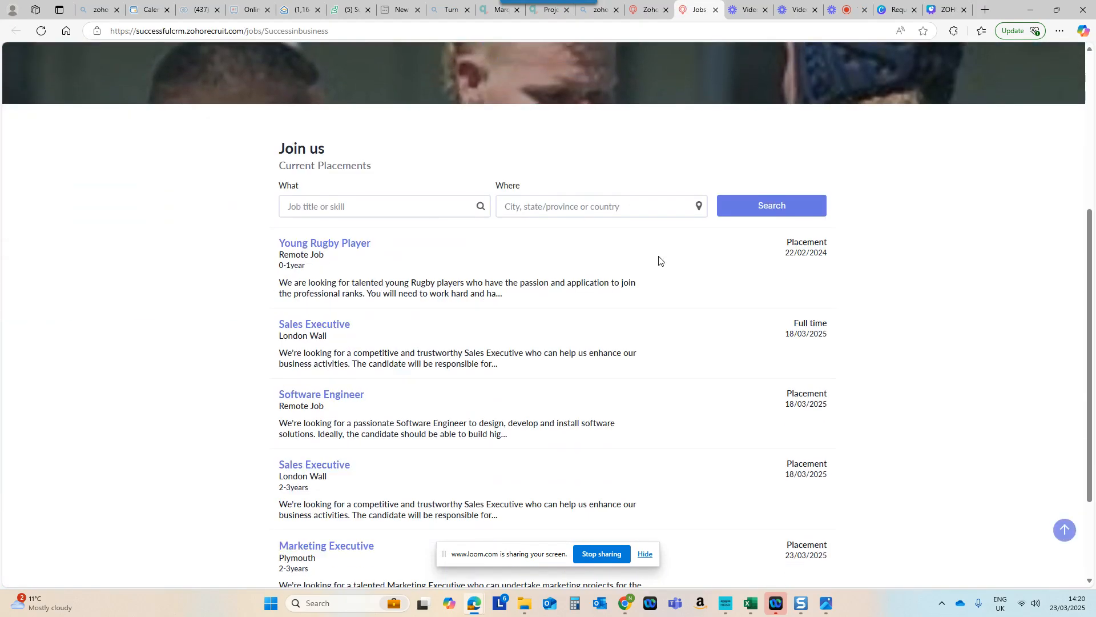
scroll(658, 259, down, 2)
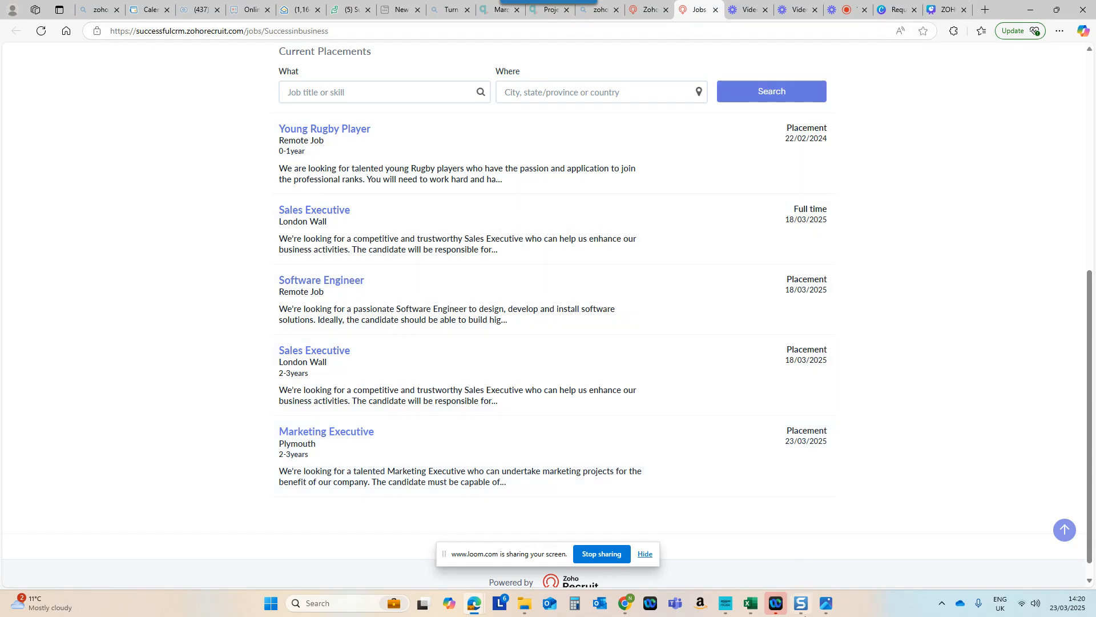
Step: Switch to the image viewer showing ZOHO Recruit Job Opening.jpg
click(827, 604)
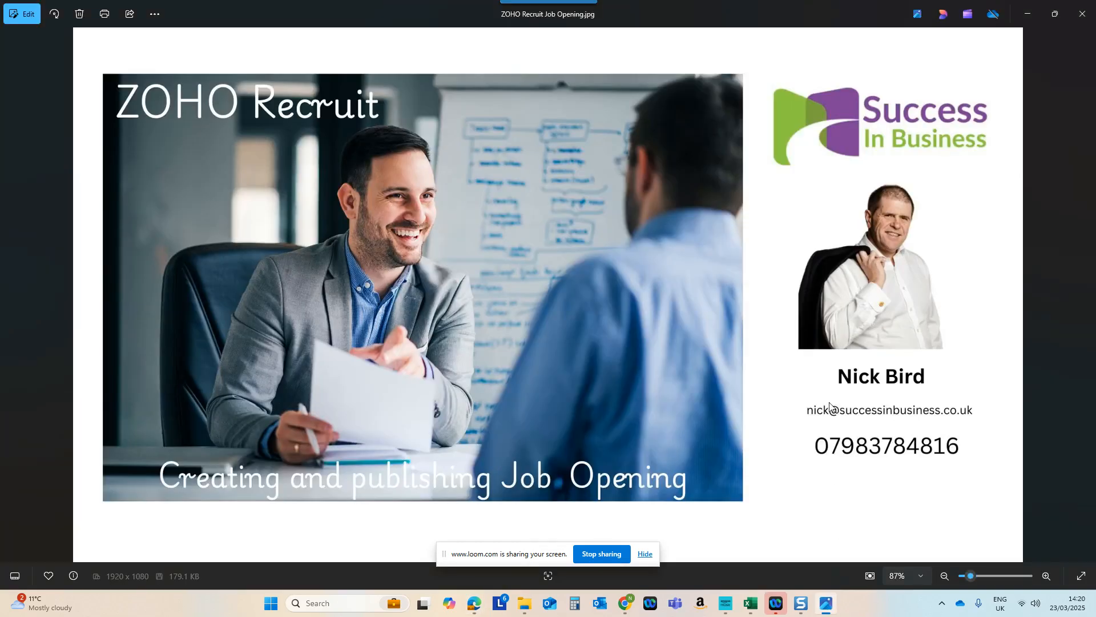